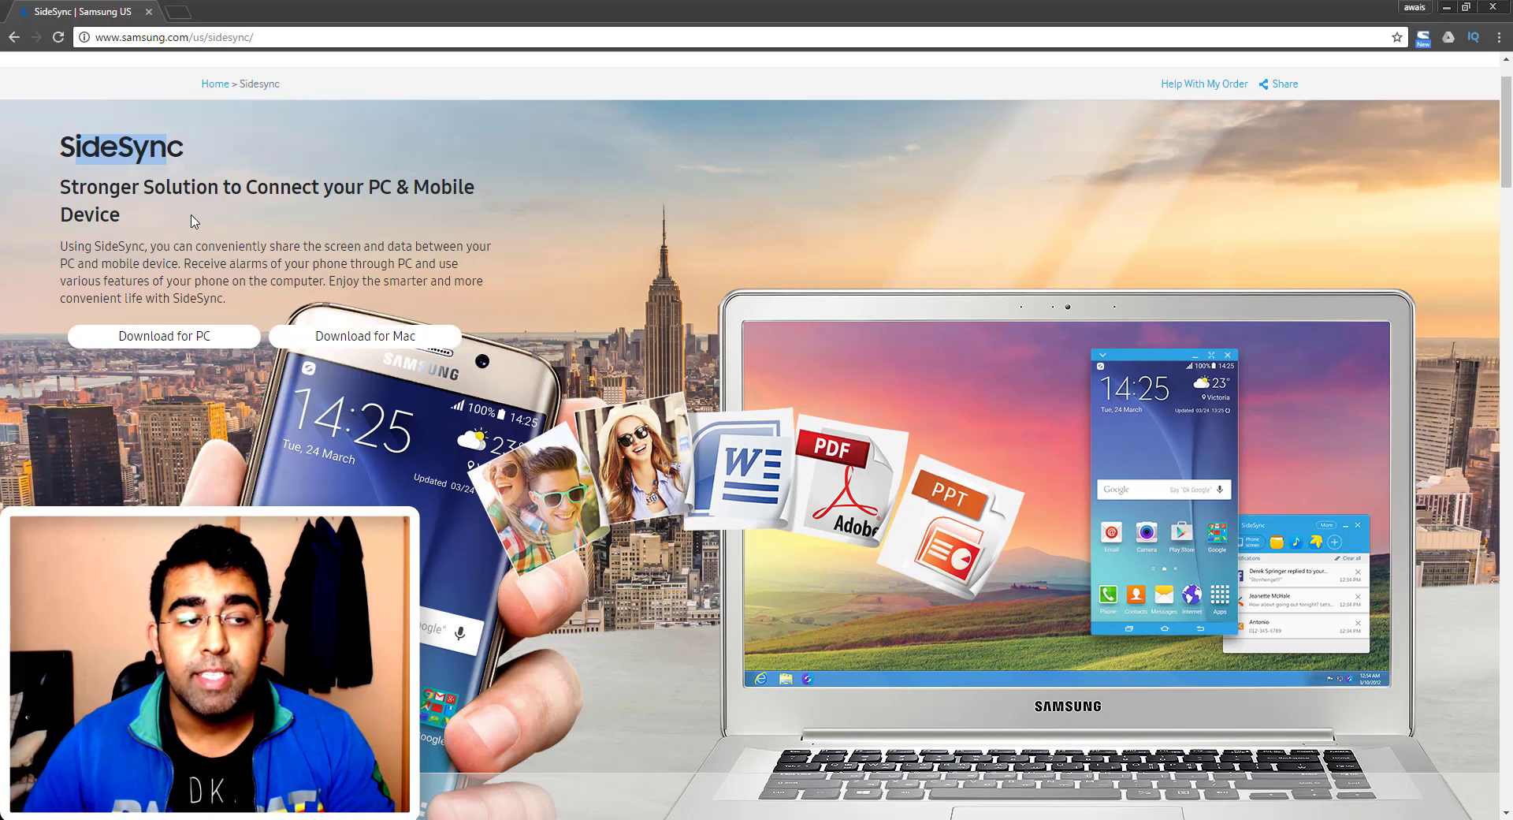
- Highlight and then deselect the Stronger Solution heading and SideSync title on the page
left_click(191, 246)
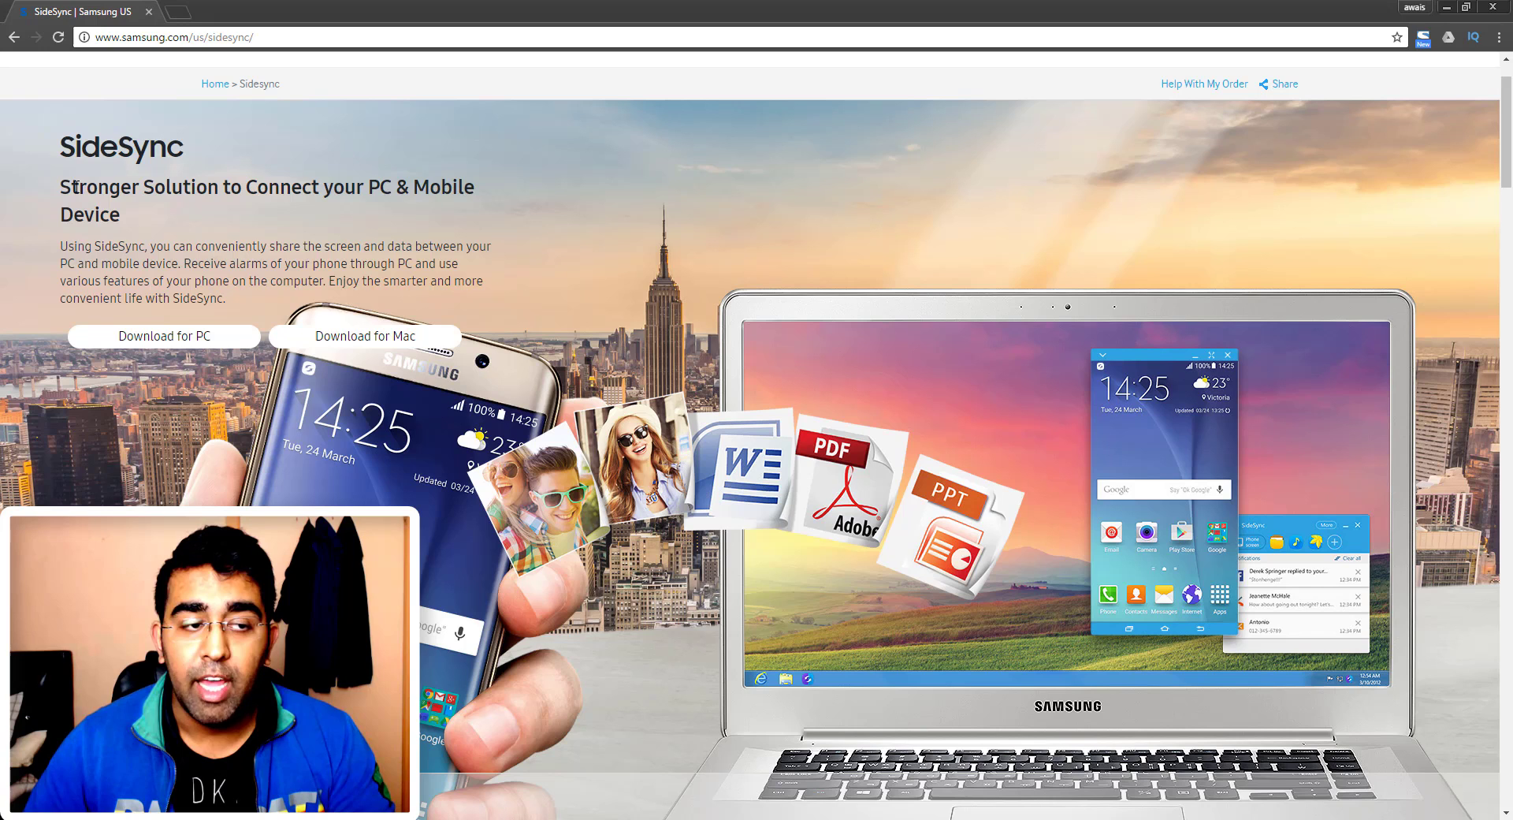
left_click_drag(87, 201, 104, 213)
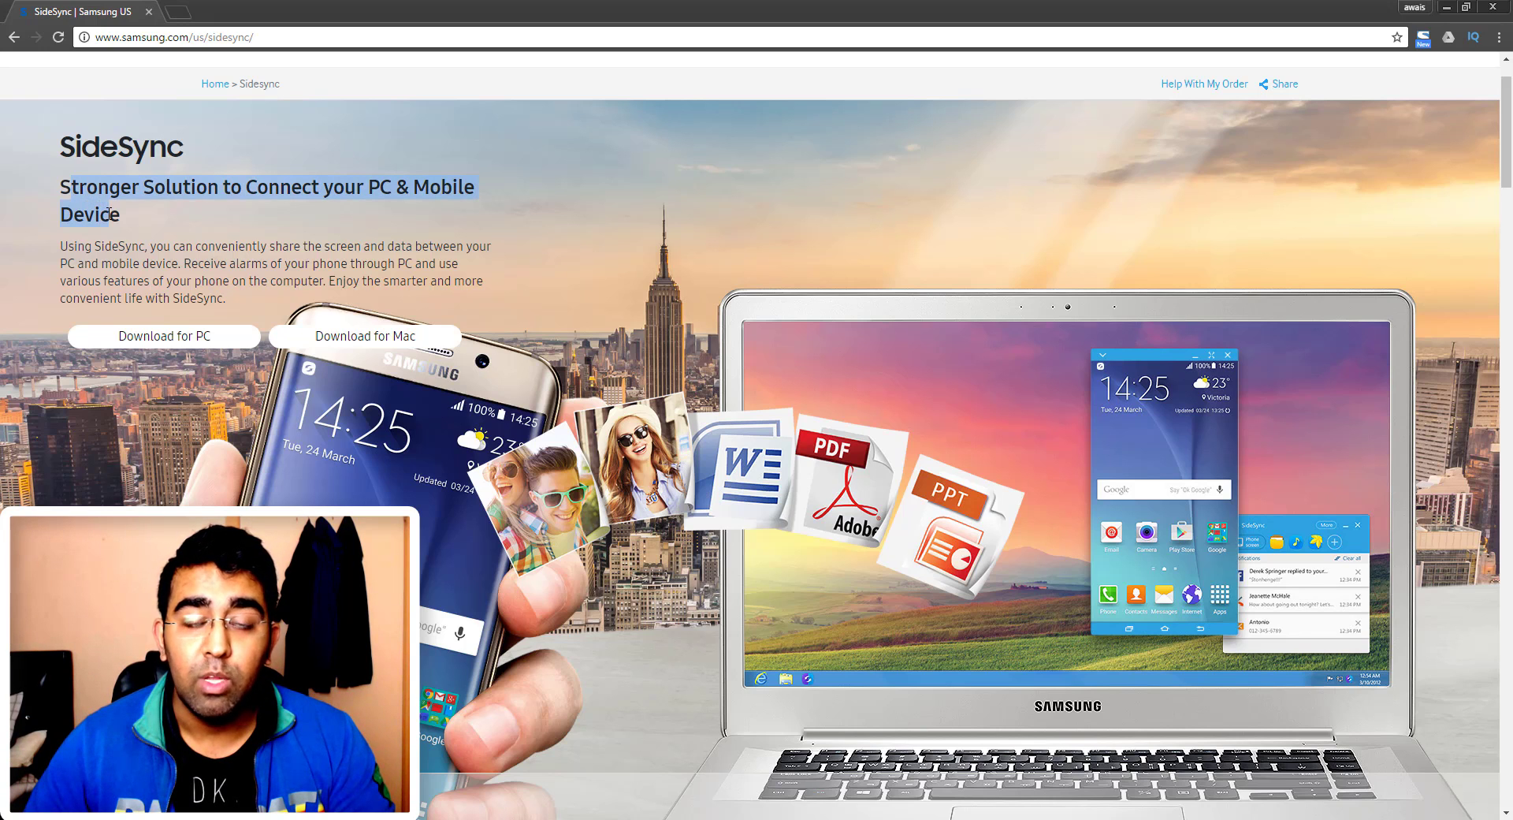
left_click(354, 258)
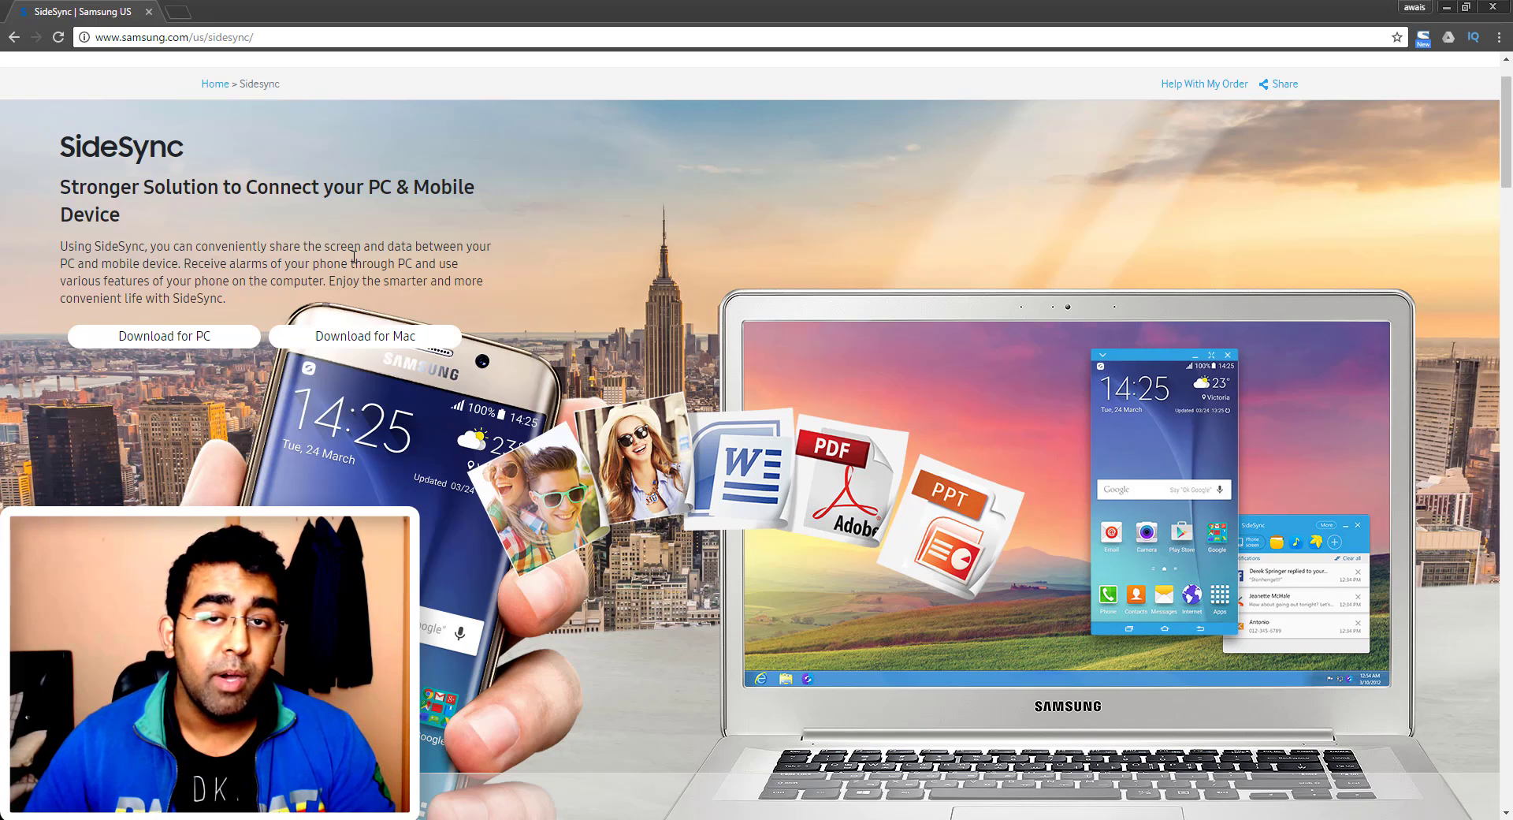
left_click_drag(79, 155, 161, 155)
left_click(227, 247)
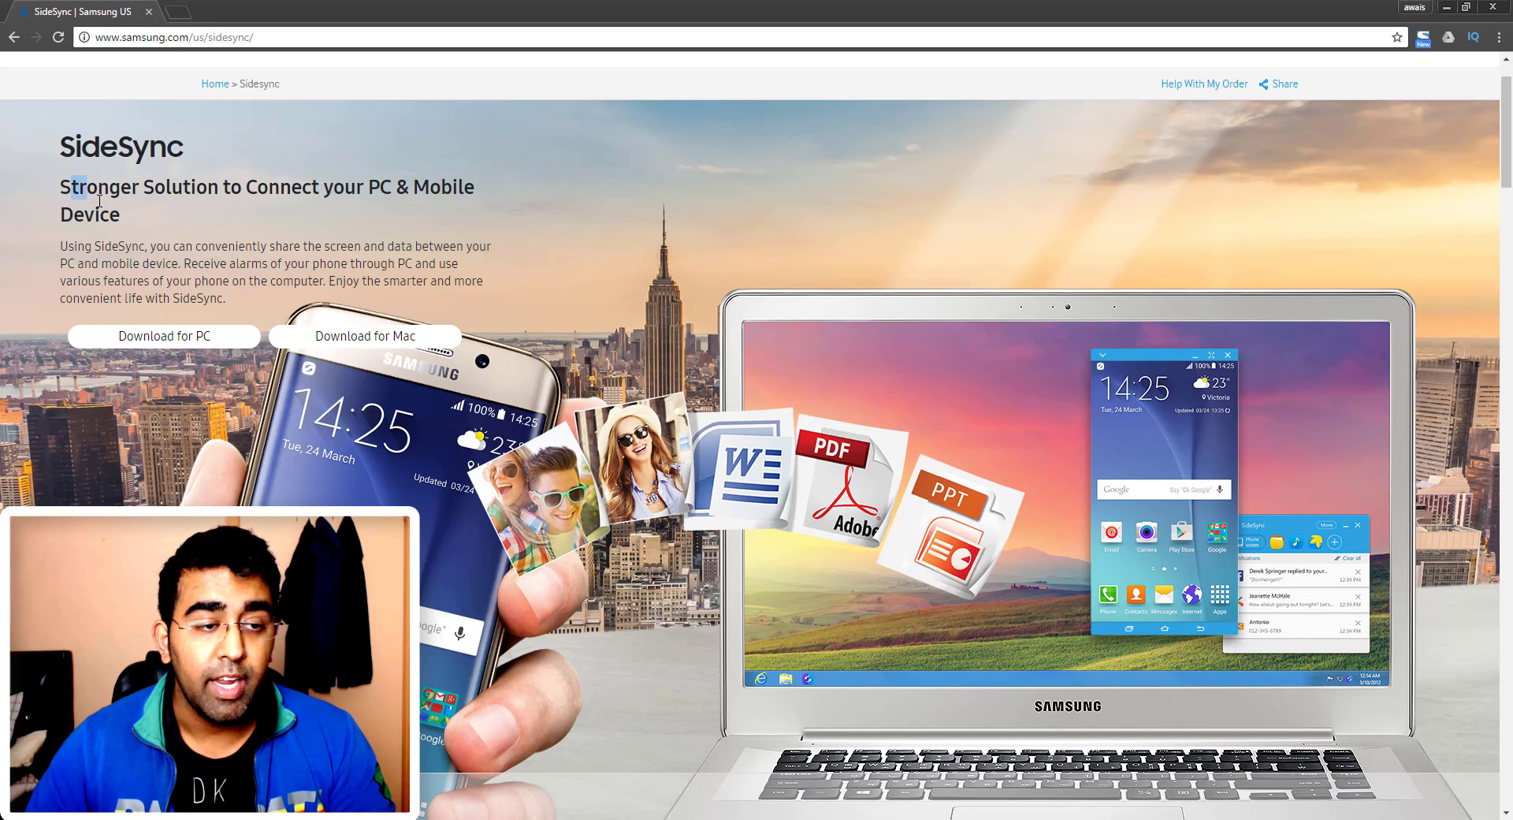
triple_click(77, 189)
left_click(168, 234)
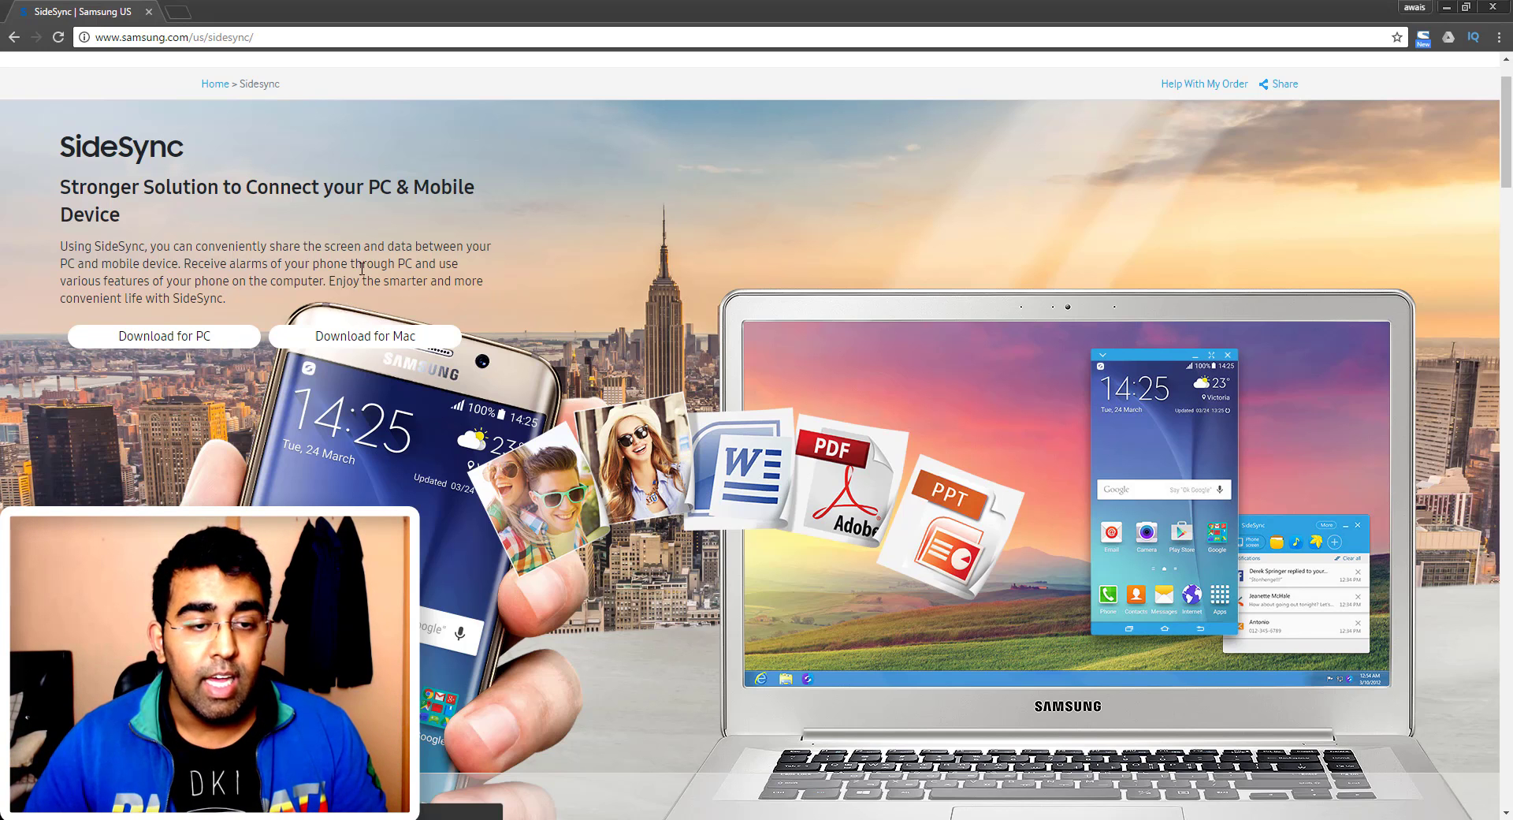
- Scroll down the SideSync page and minimize Chrome to reveal the desktop
scroll(364, 260, "down", 1)
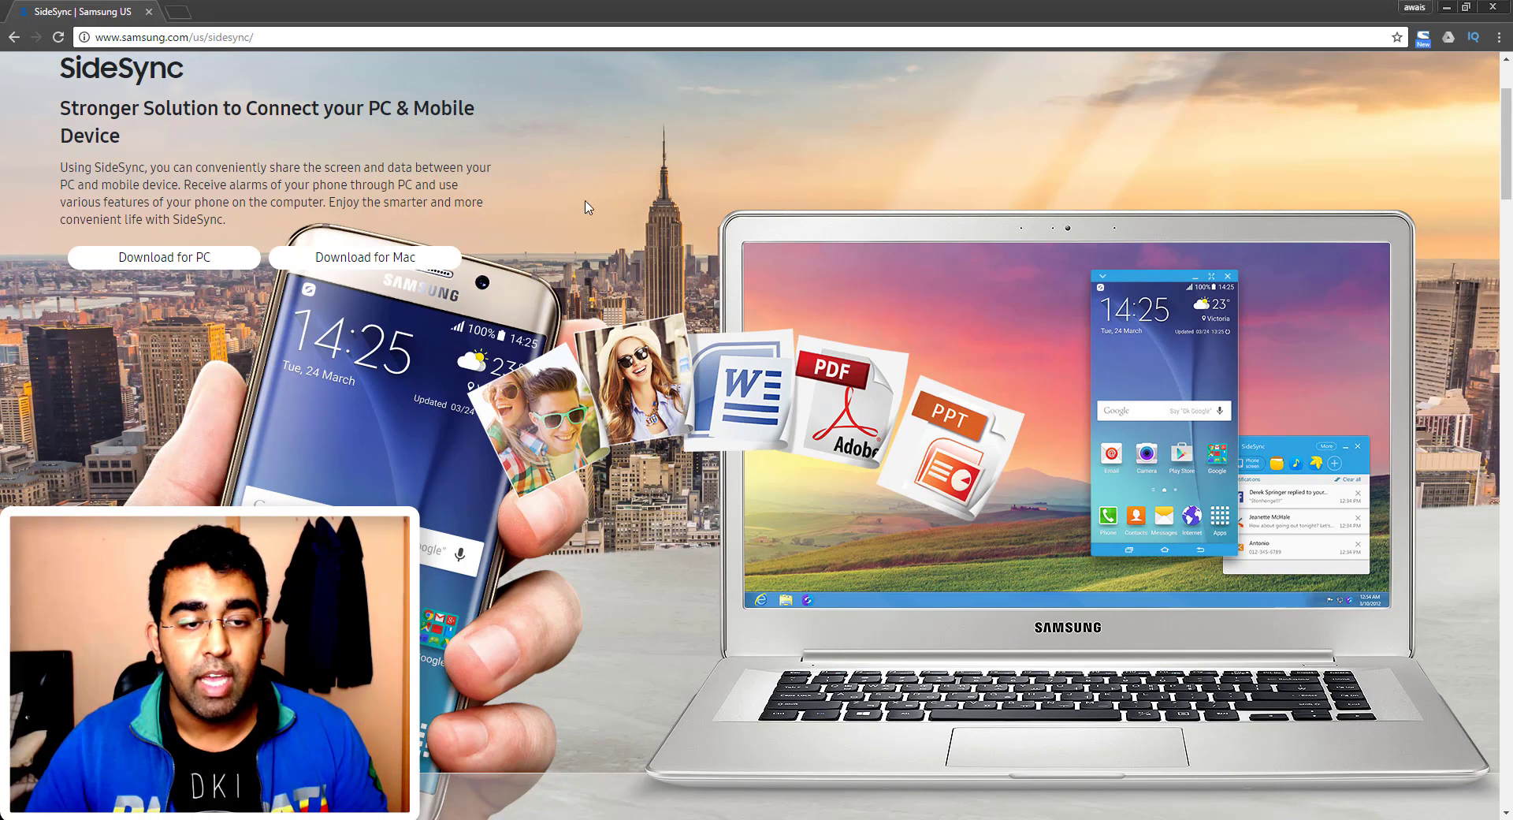
scroll(1016, 325, "down", 2)
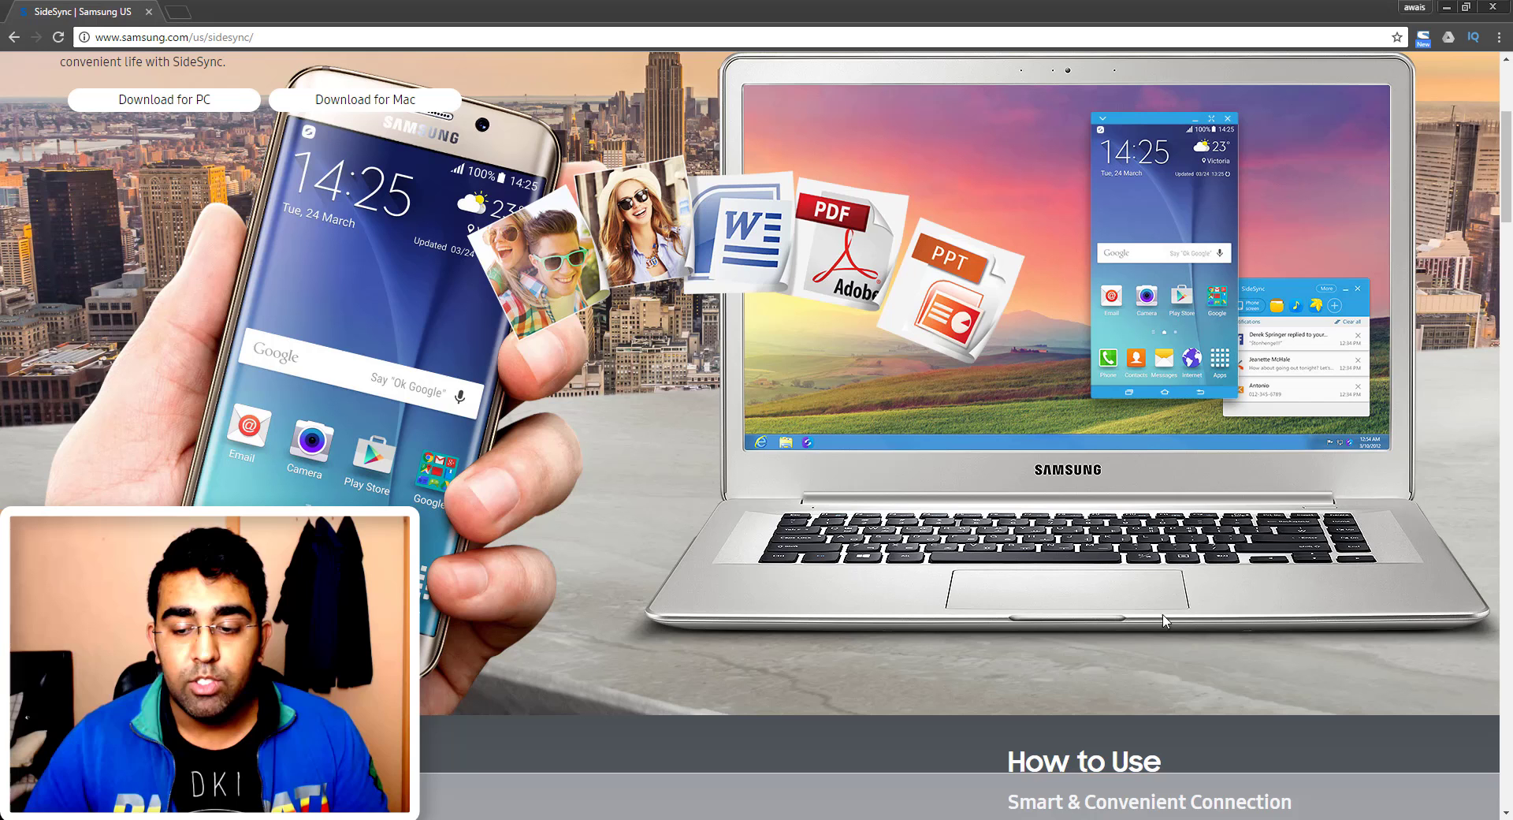
left_click(1447, 7)
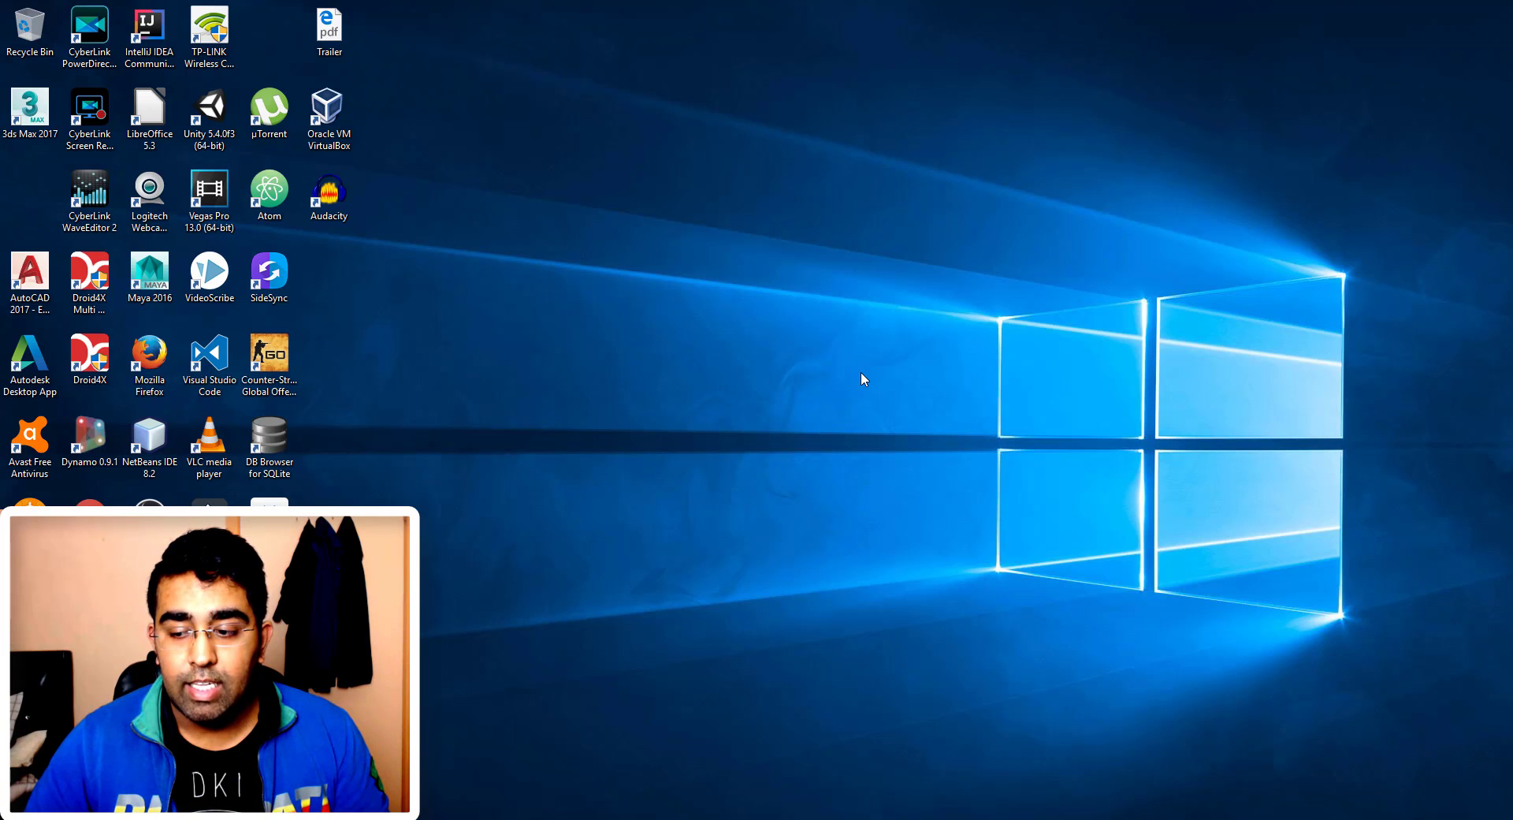
- Launch SideSync from the system tray and move its window toward the desktop's middle
left_click(1354, 818)
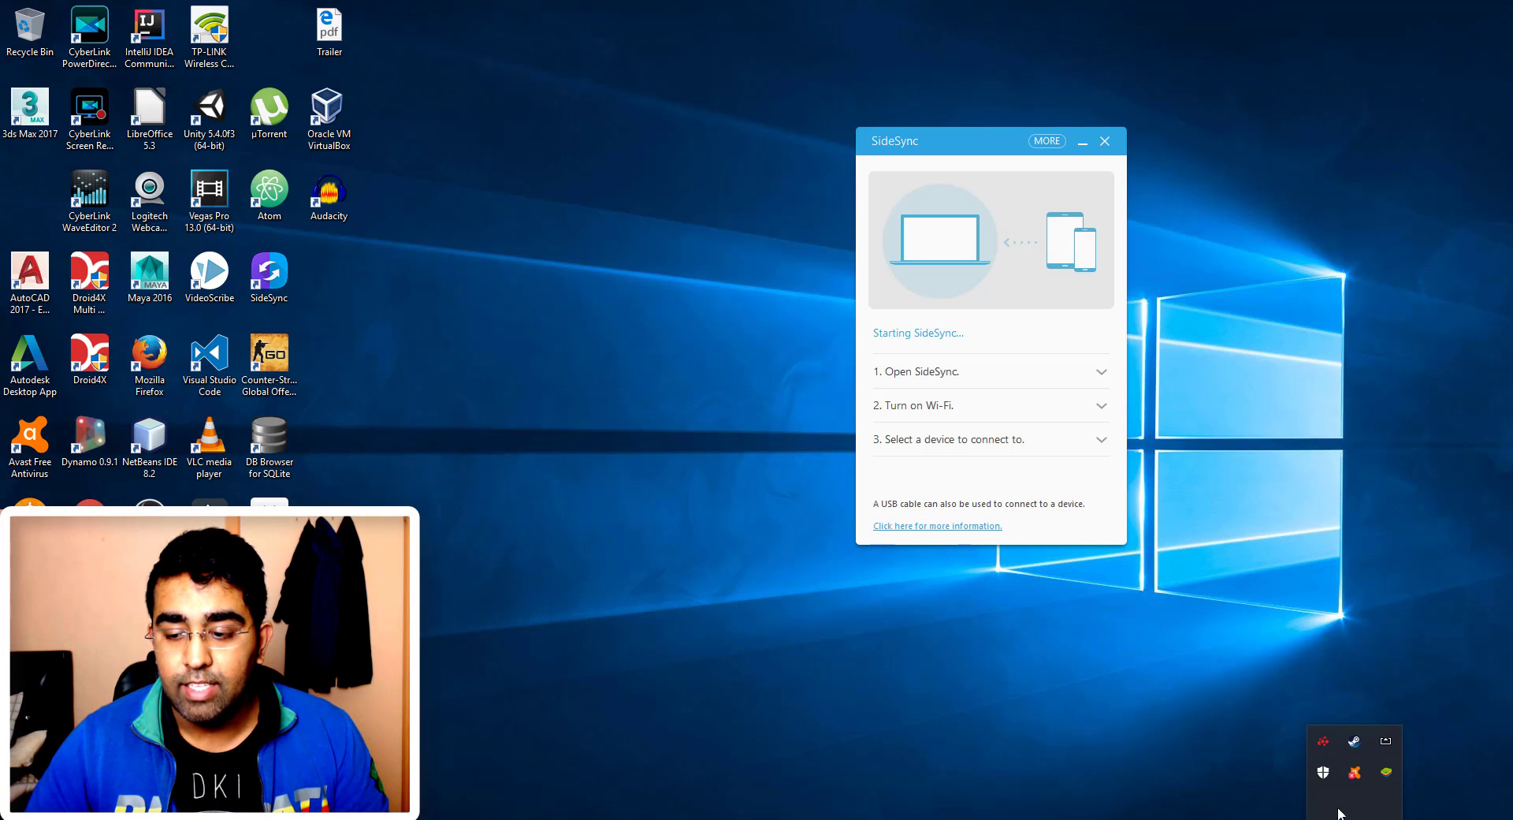
left_click_drag(957, 145, 763, 146)
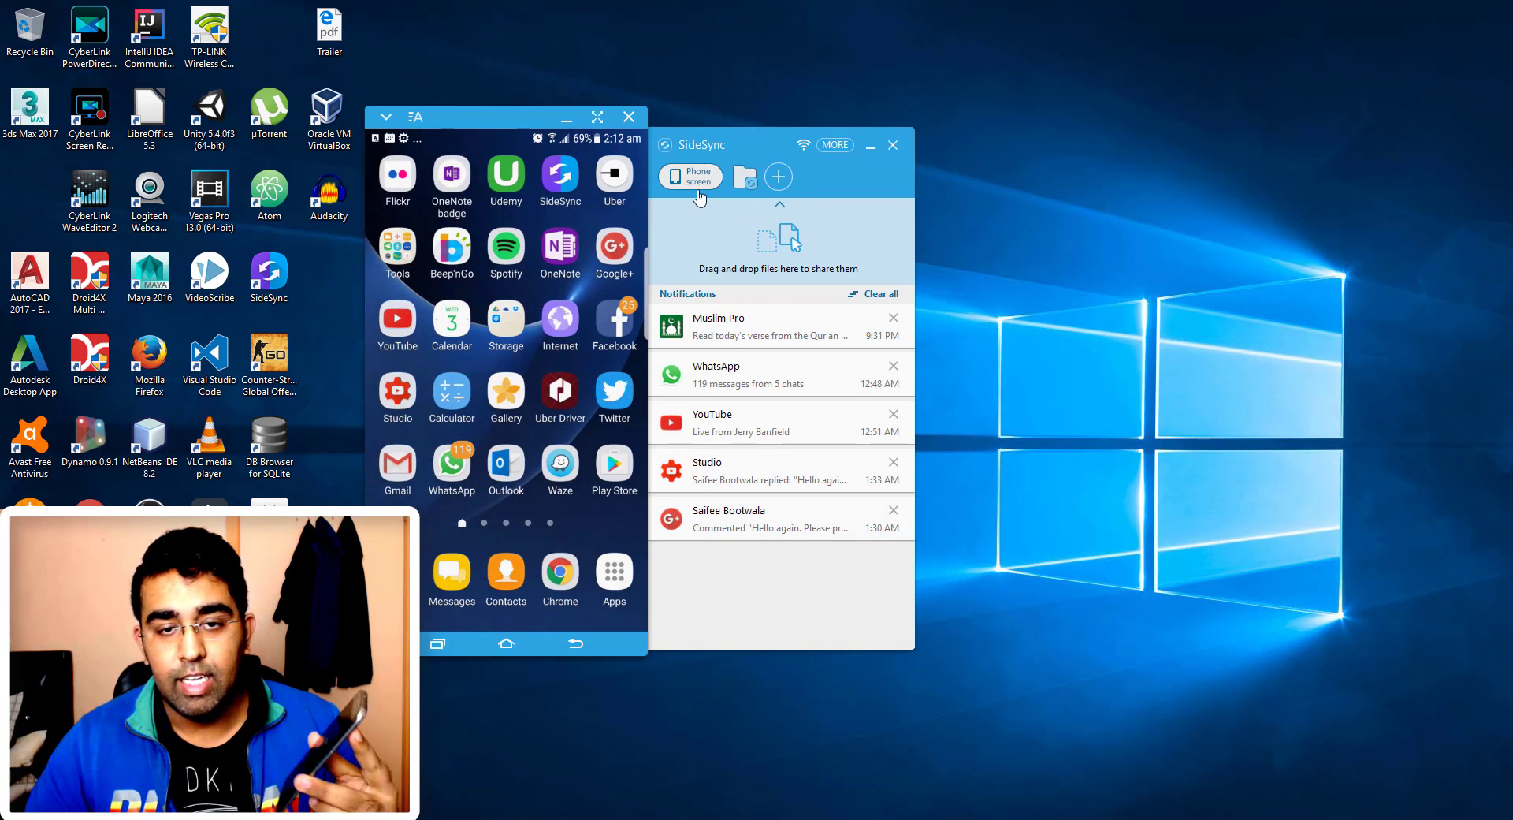
- Move the SideSync panel and phone-screen window right, swiping to the next app page
left_click_drag(741, 144, 909, 135)
left_click_drag(481, 123, 550, 118)
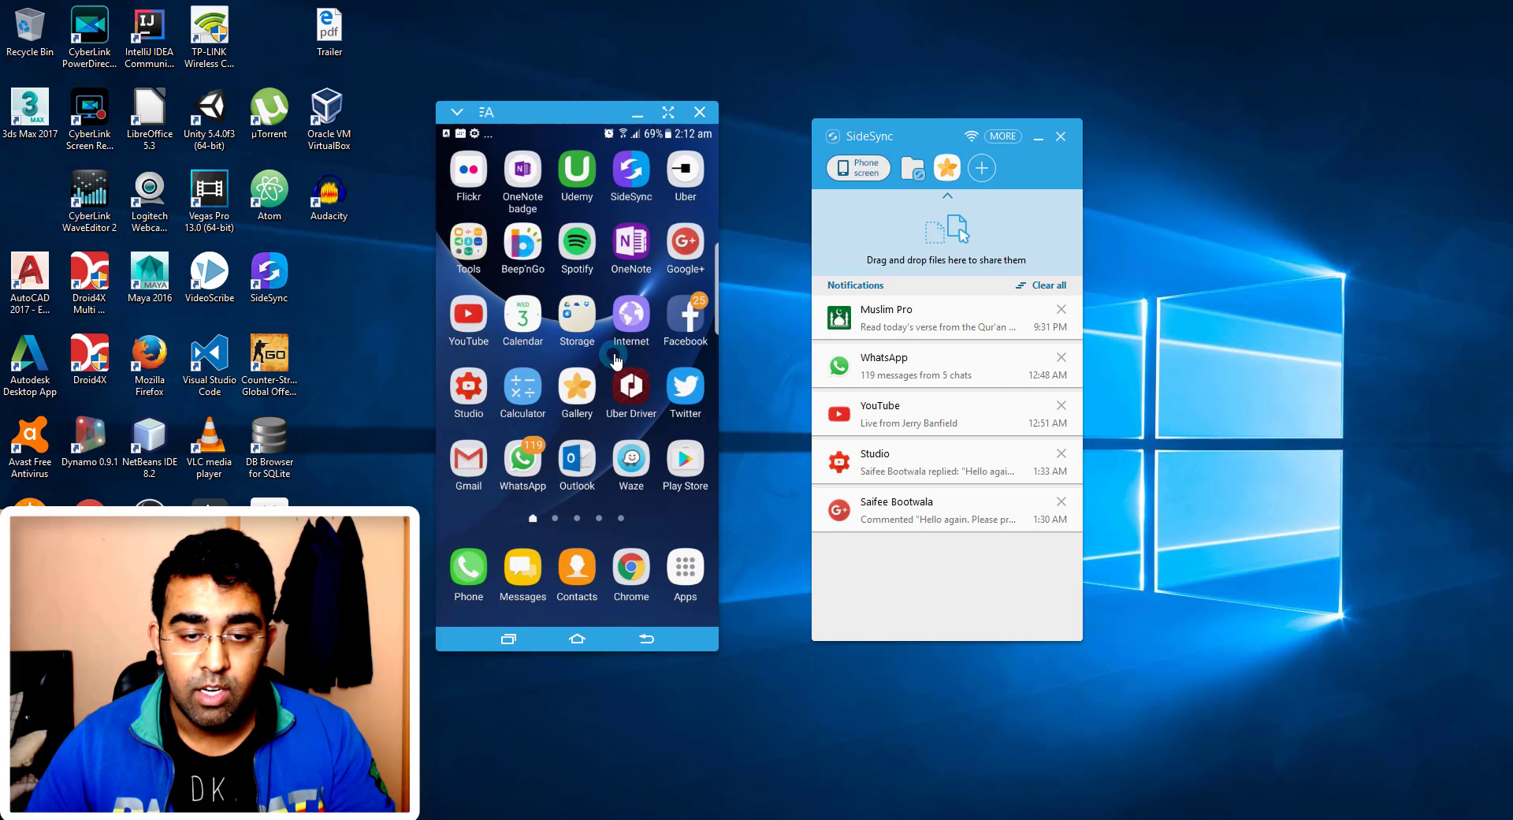
left_click_drag(627, 359, 726, 363)
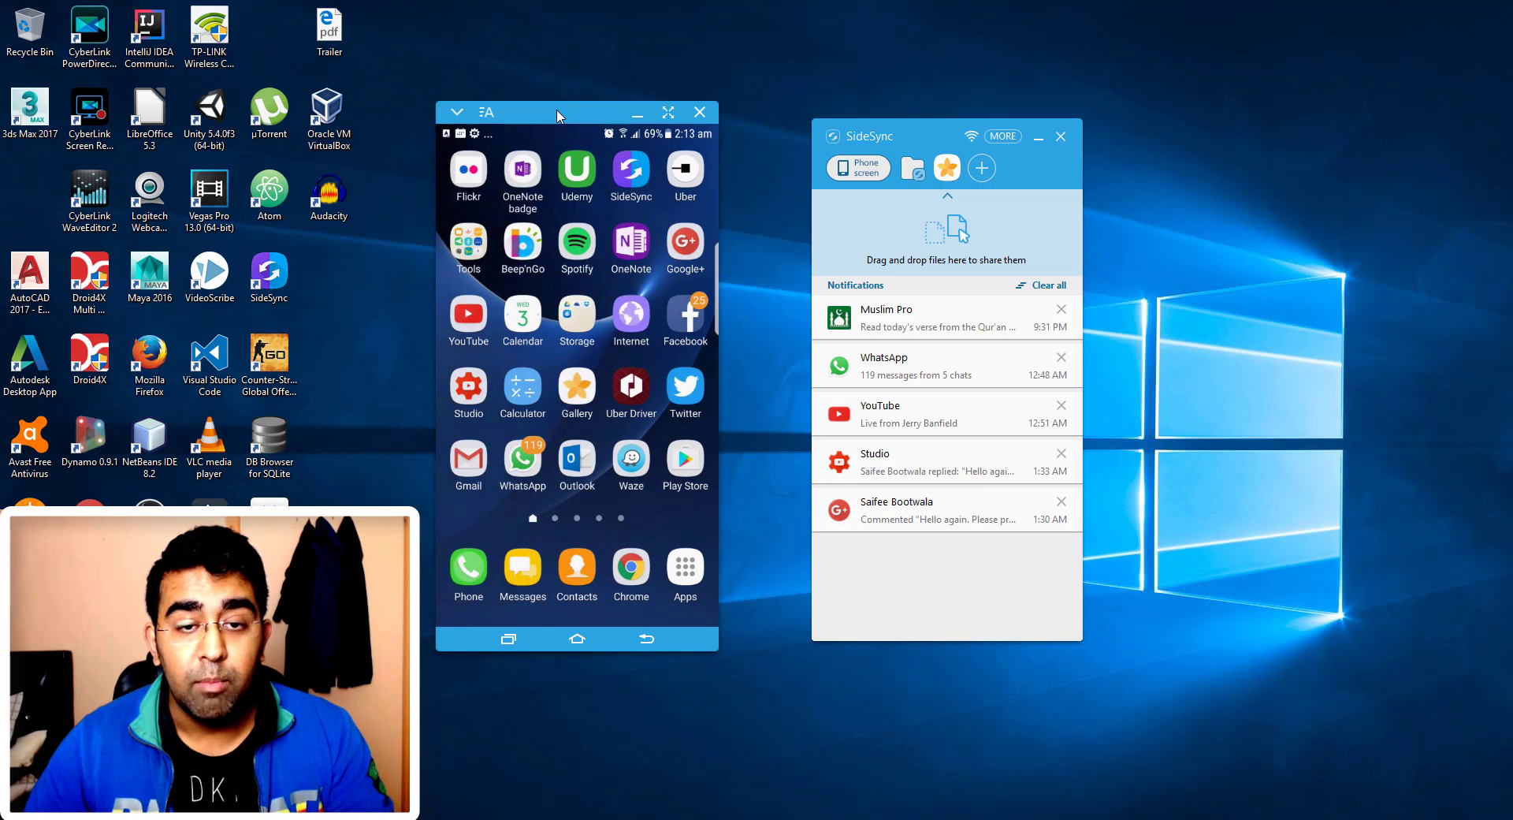
left_click_drag(561, 115, 570, 115)
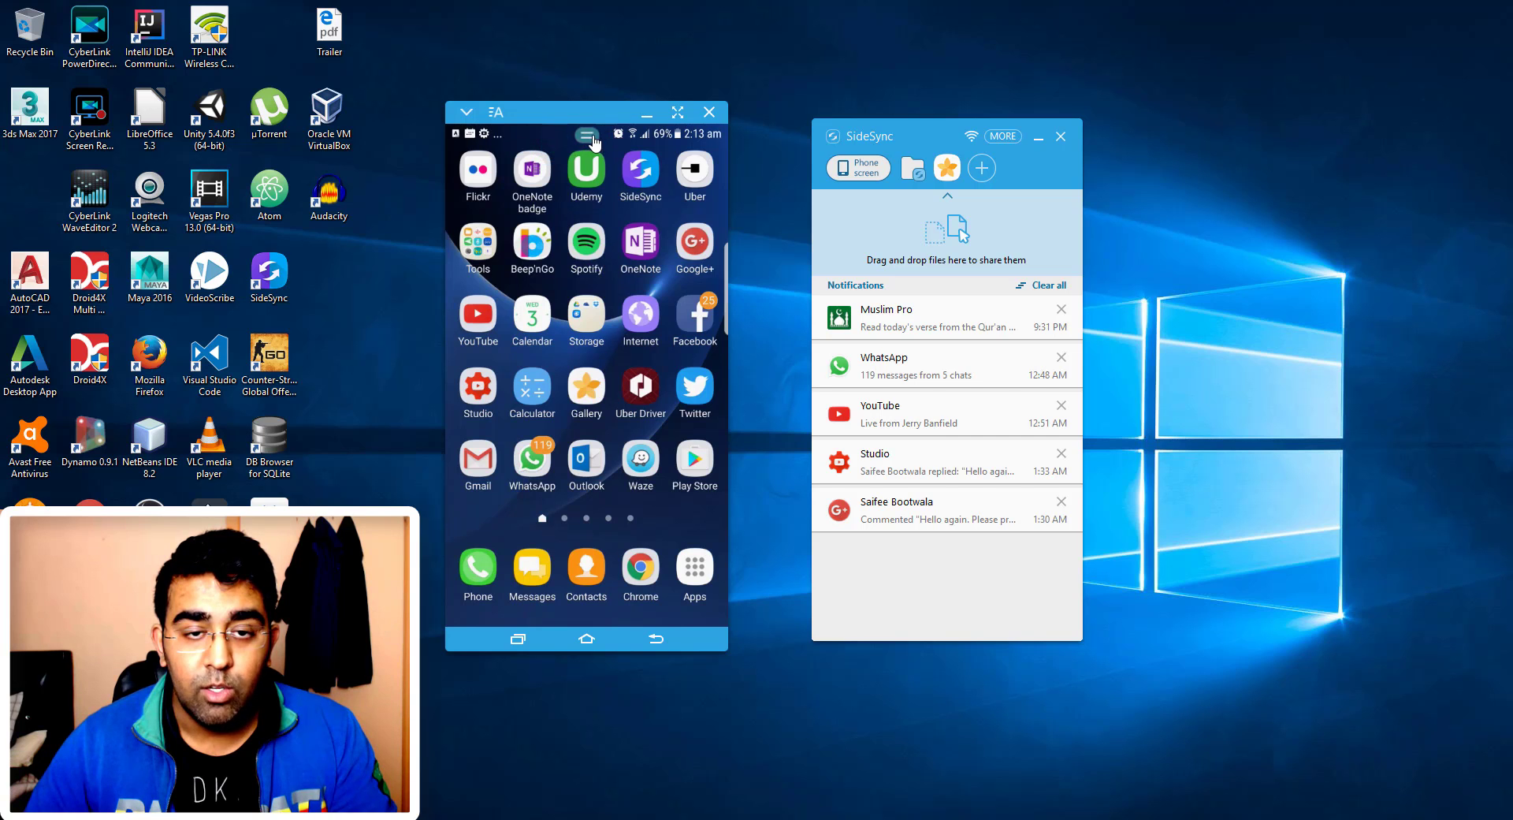
- Search the phone's Play Store for 'sidesync' to reach the SideSync app page
left_click(591, 141)
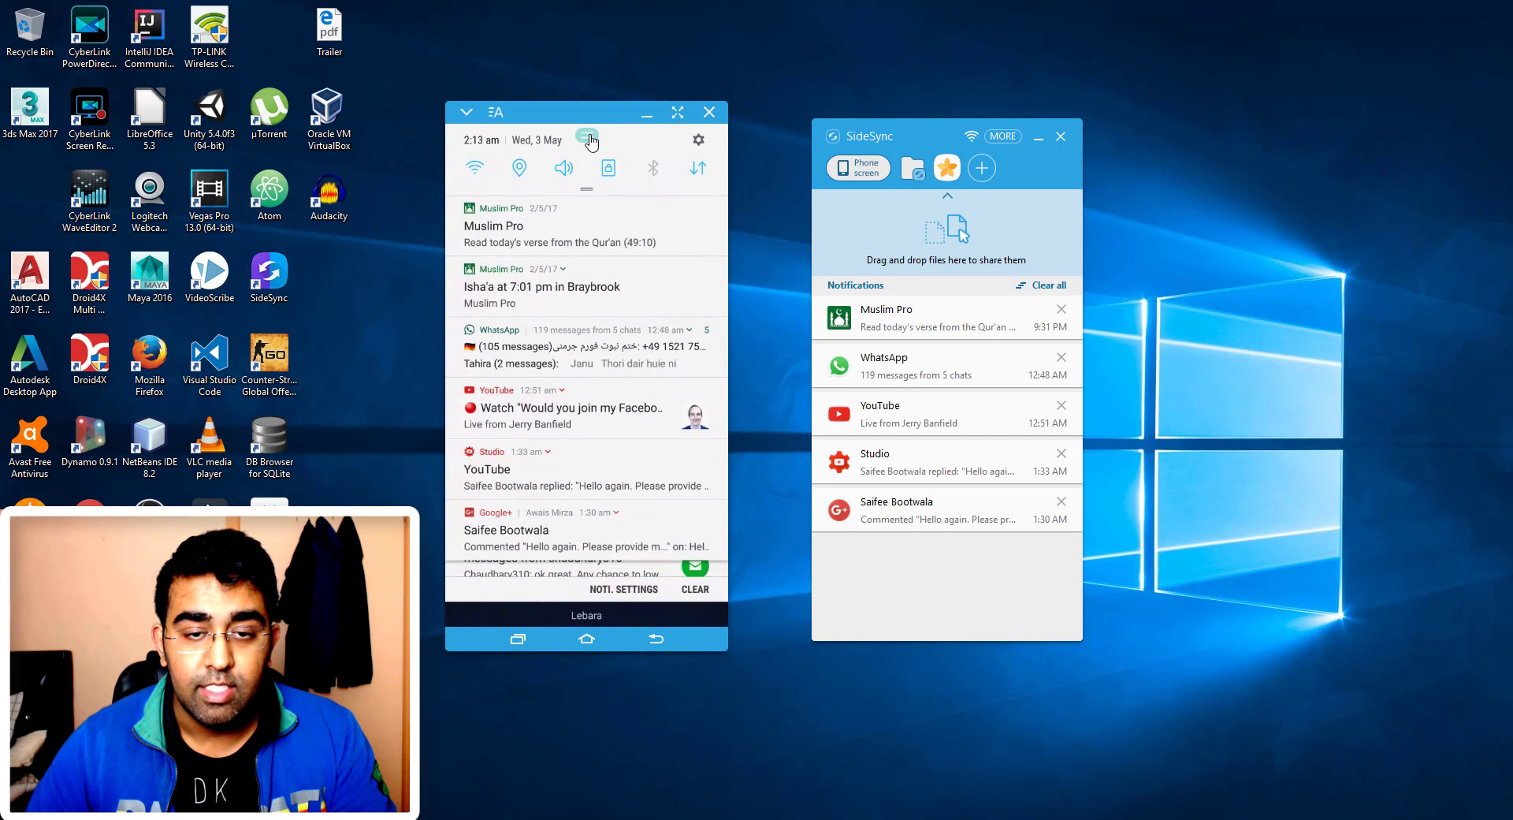
left_click(591, 140)
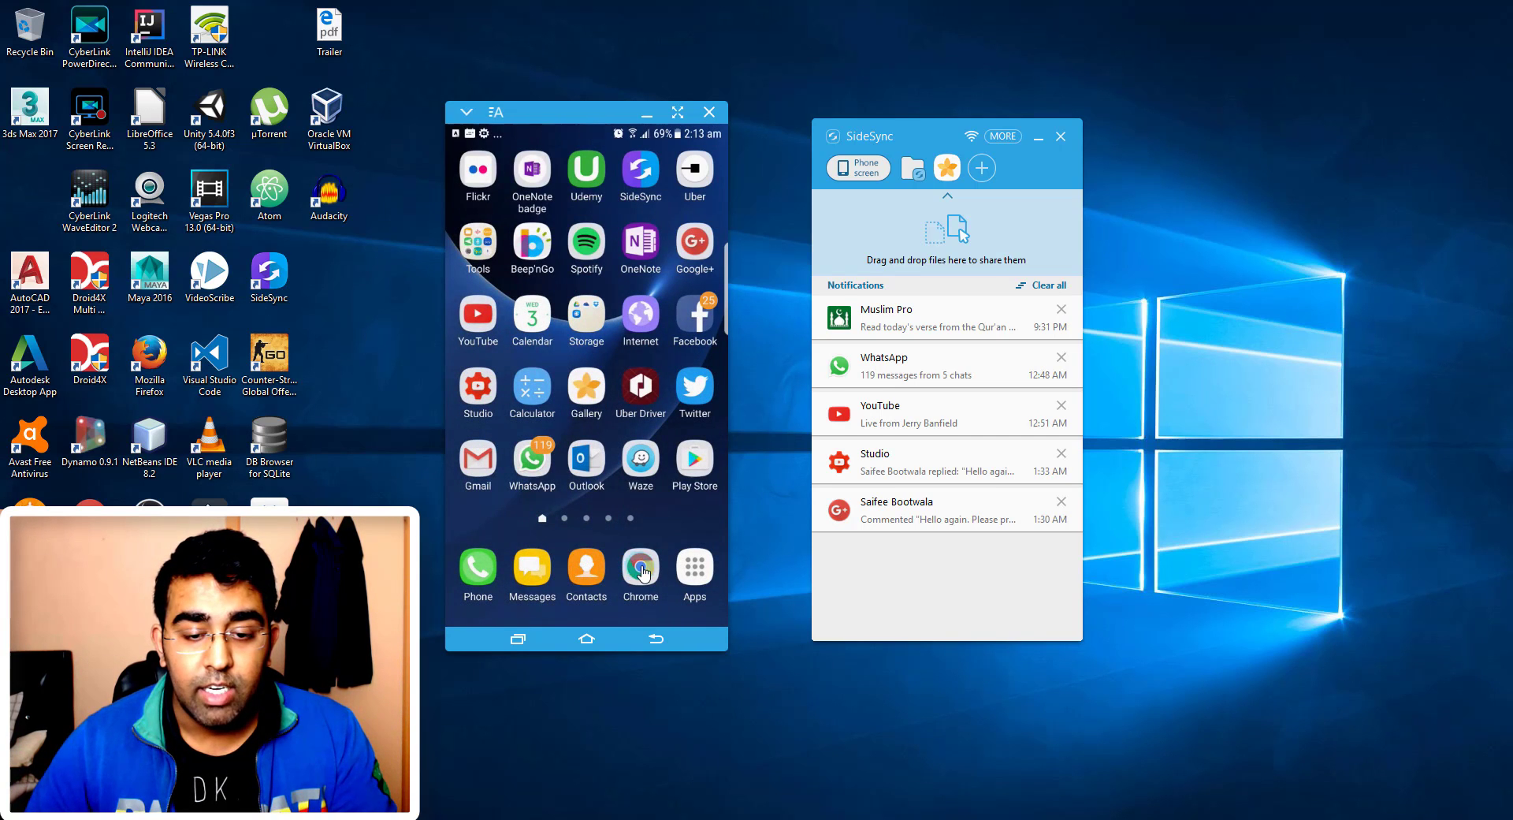
left_click(690, 472)
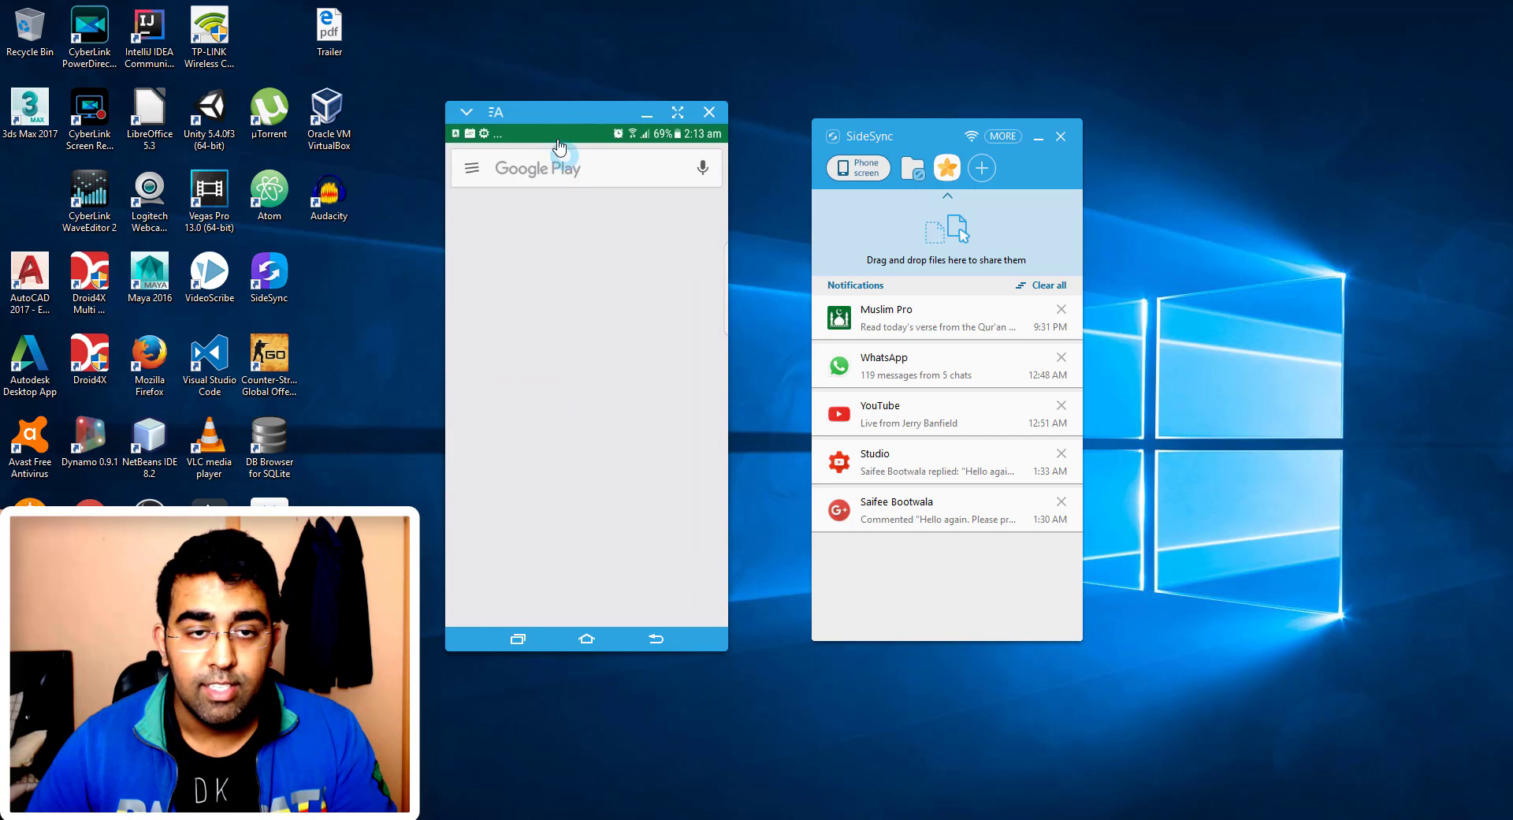
left_click(556, 168)
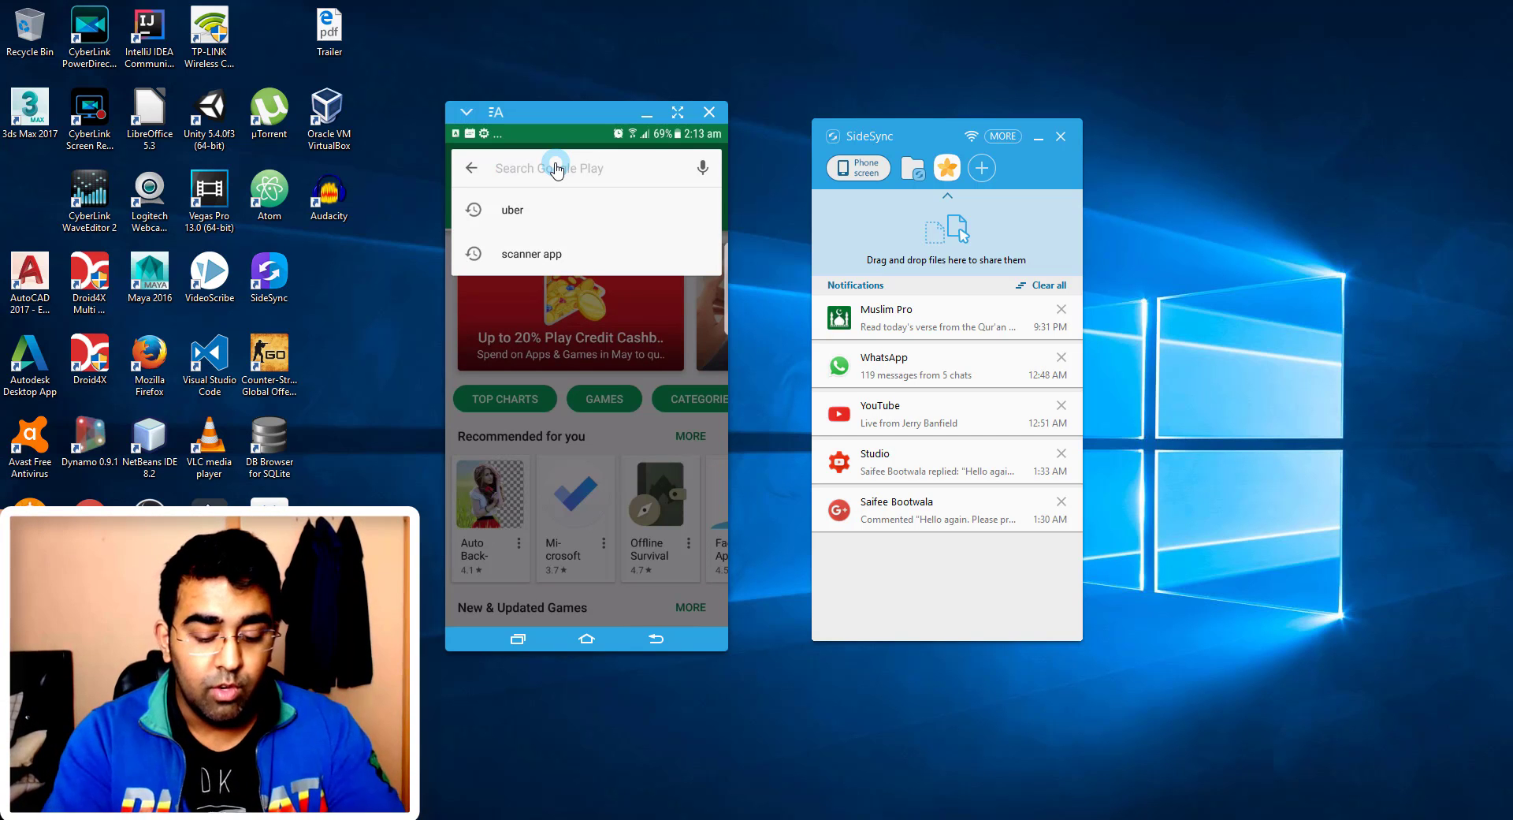
type("sidesync")
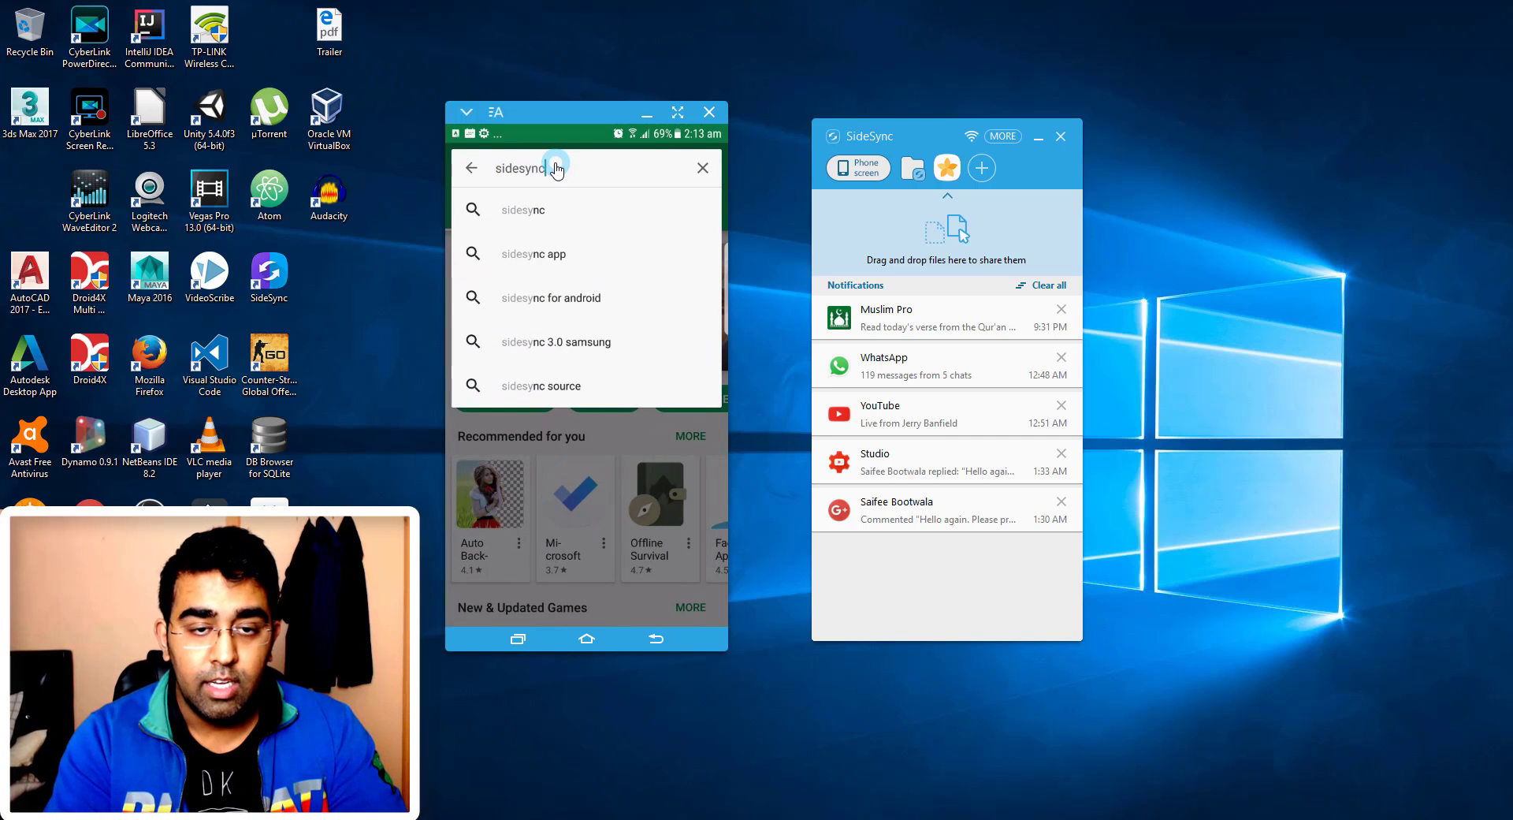
key("Return")
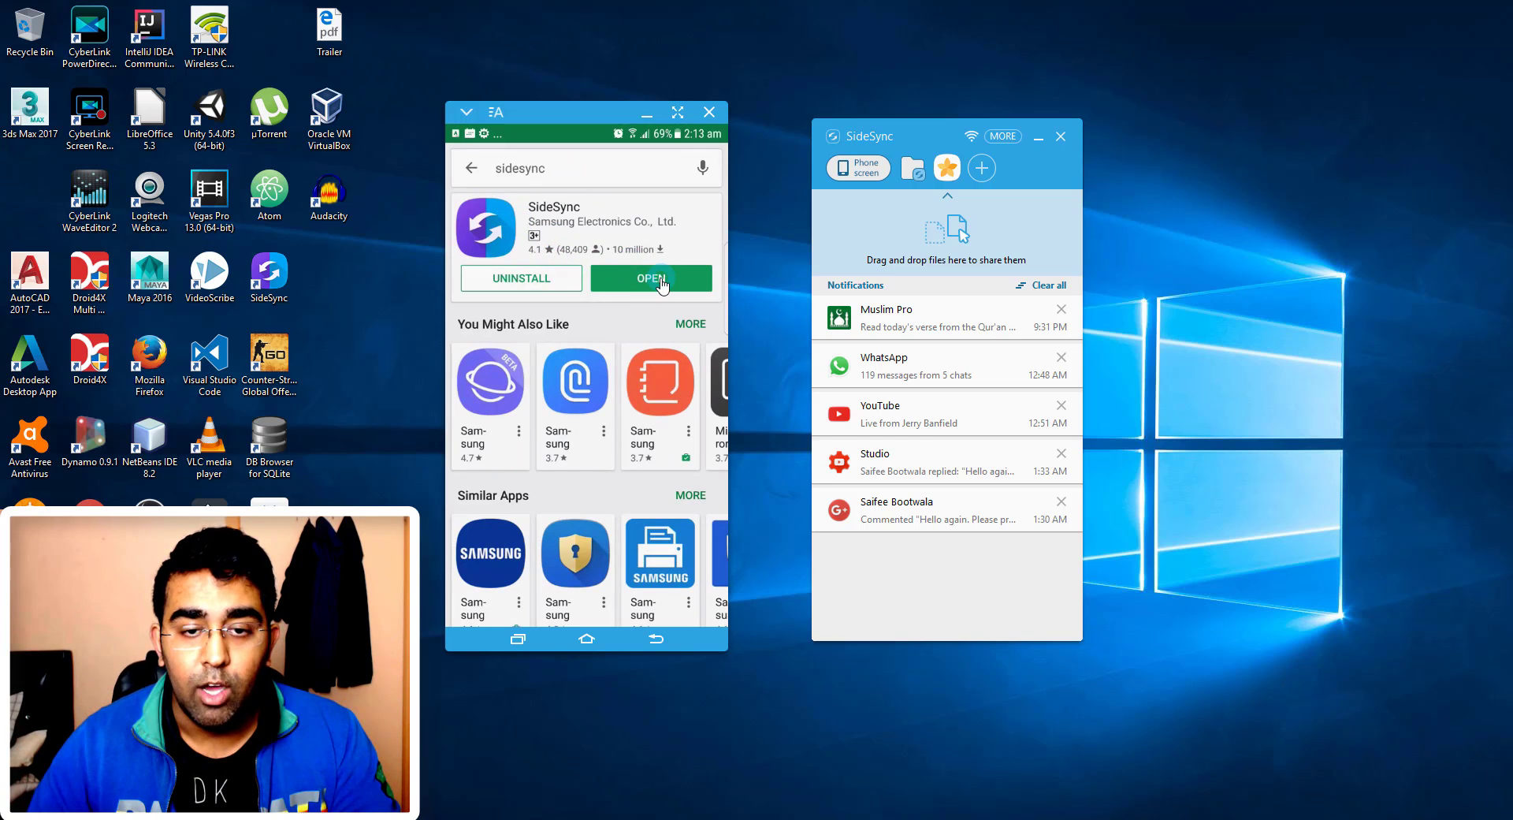
- Open SideSync from its Play Store listing, then return the phone to its home screen
left_click(631, 270)
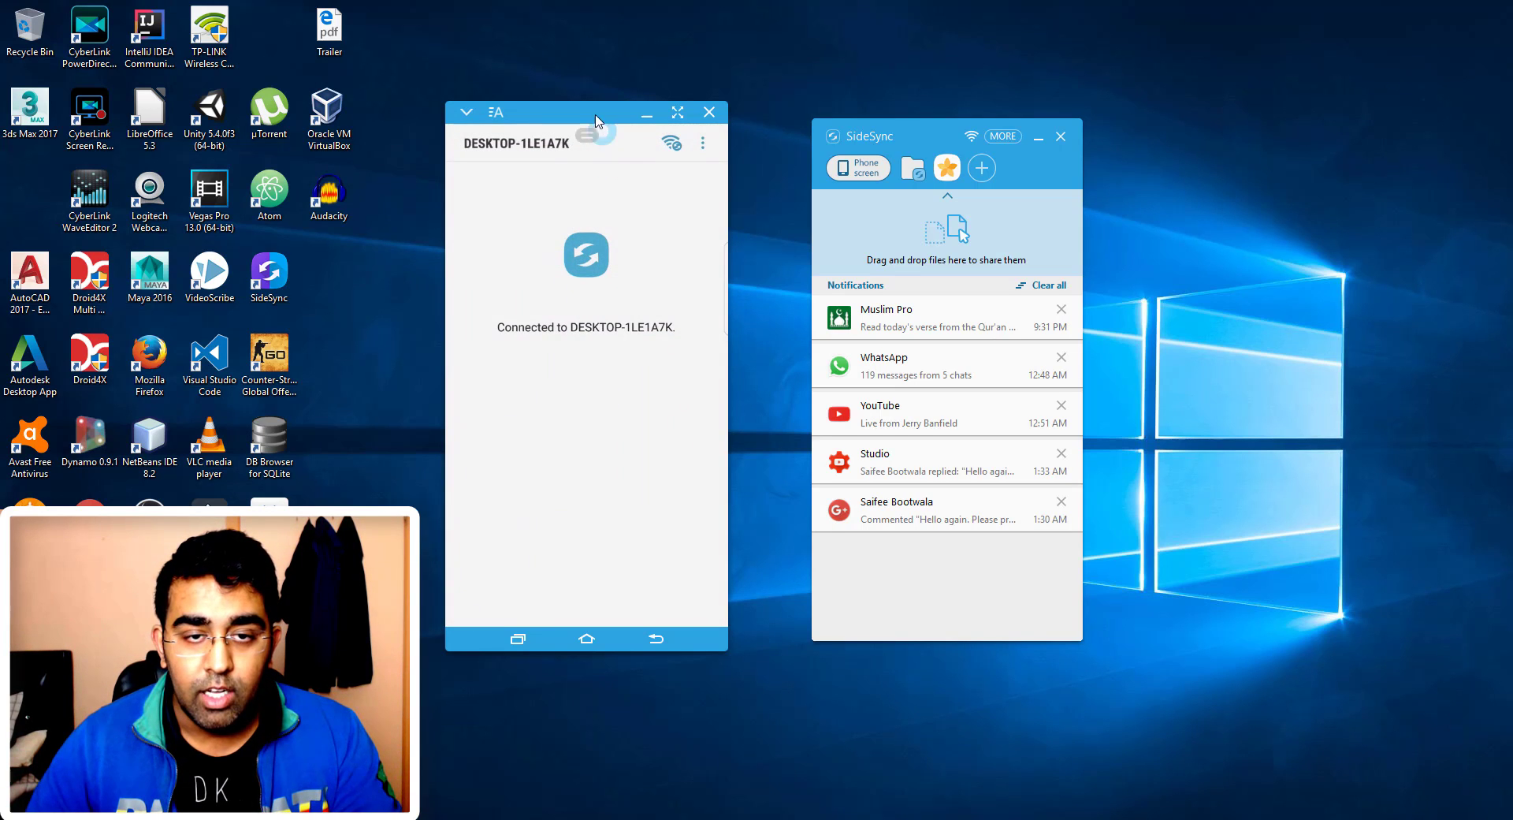
left_click_drag(585, 115, 568, 100)
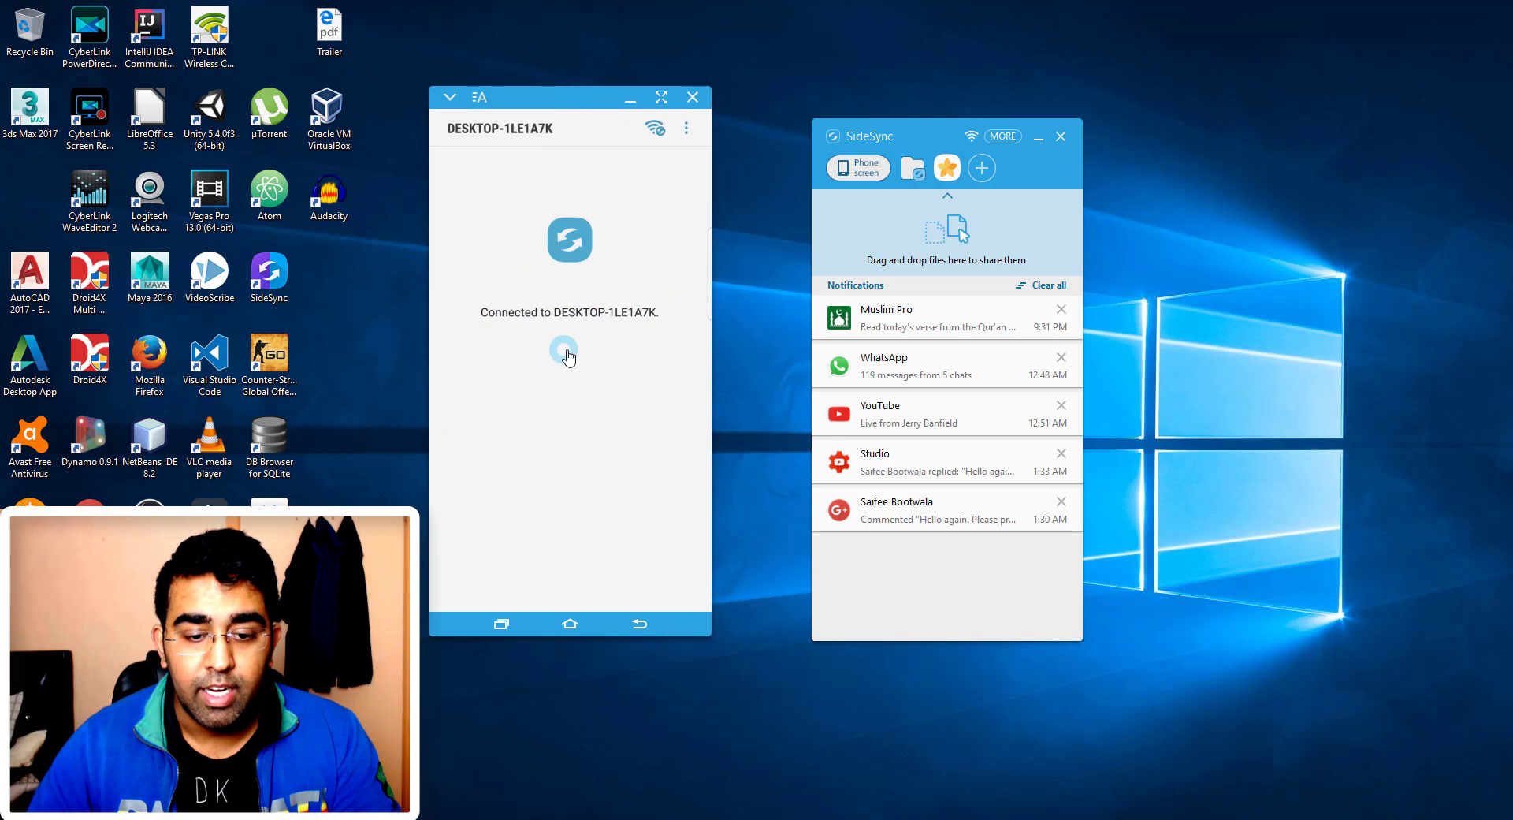
left_click(571, 626)
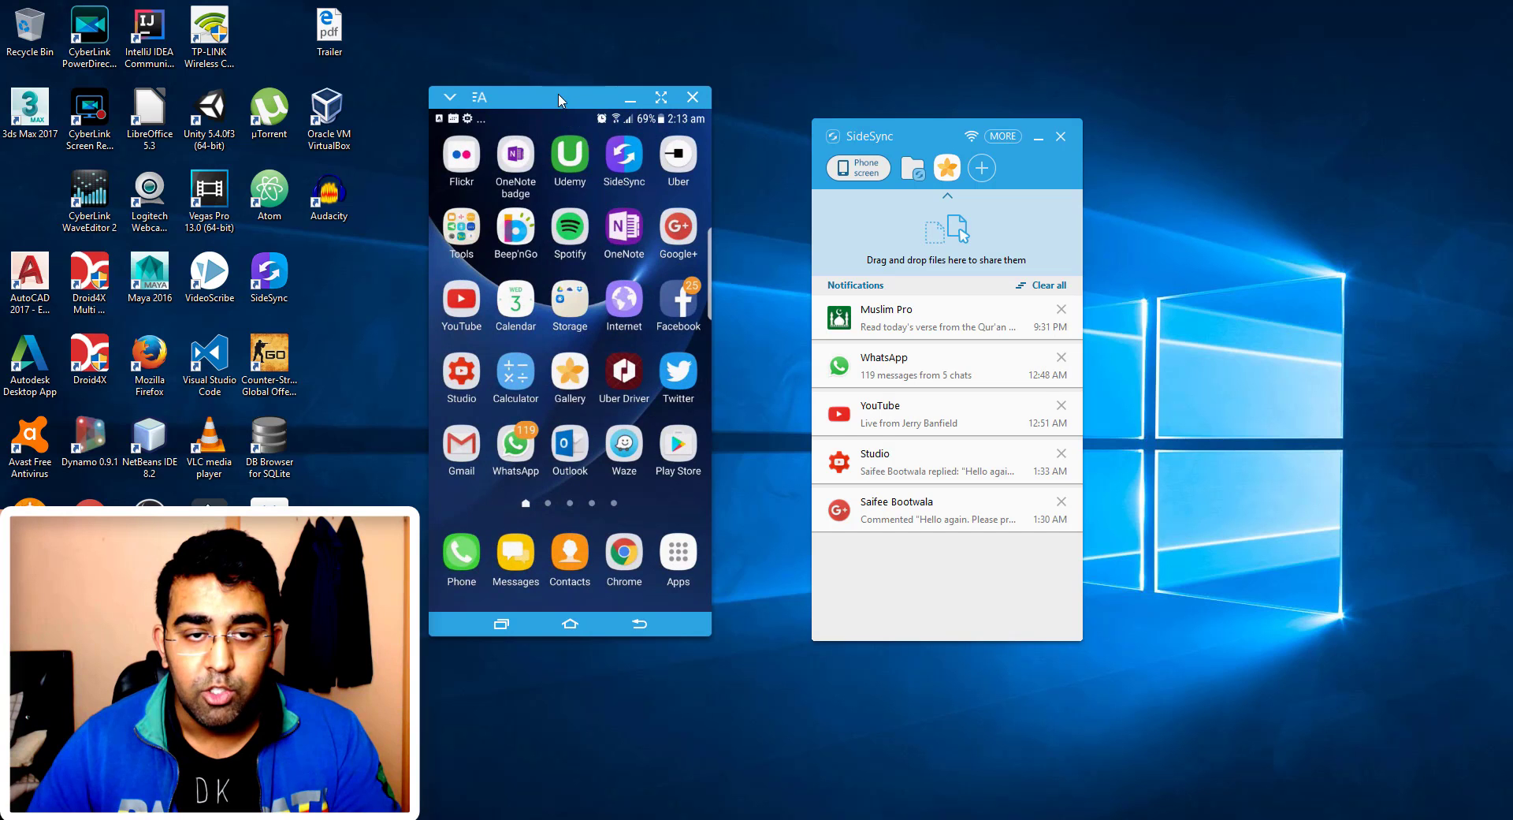
left_click_drag(558, 99, 622, 88)
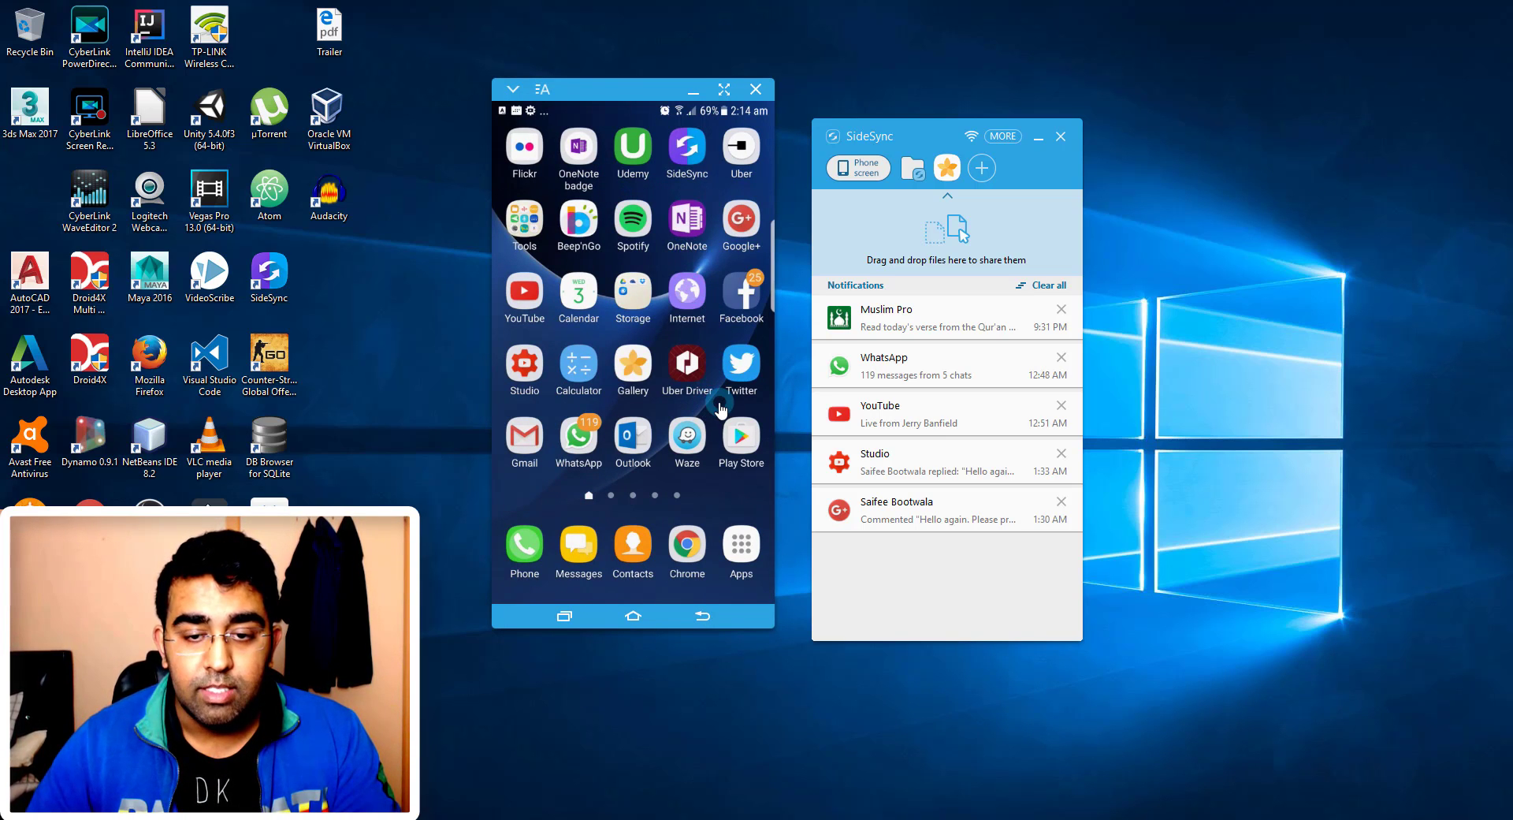
- Swipe to another home page, raise the SideSync panel, and clear all notifications
left_click_drag(721, 406, 561, 401)
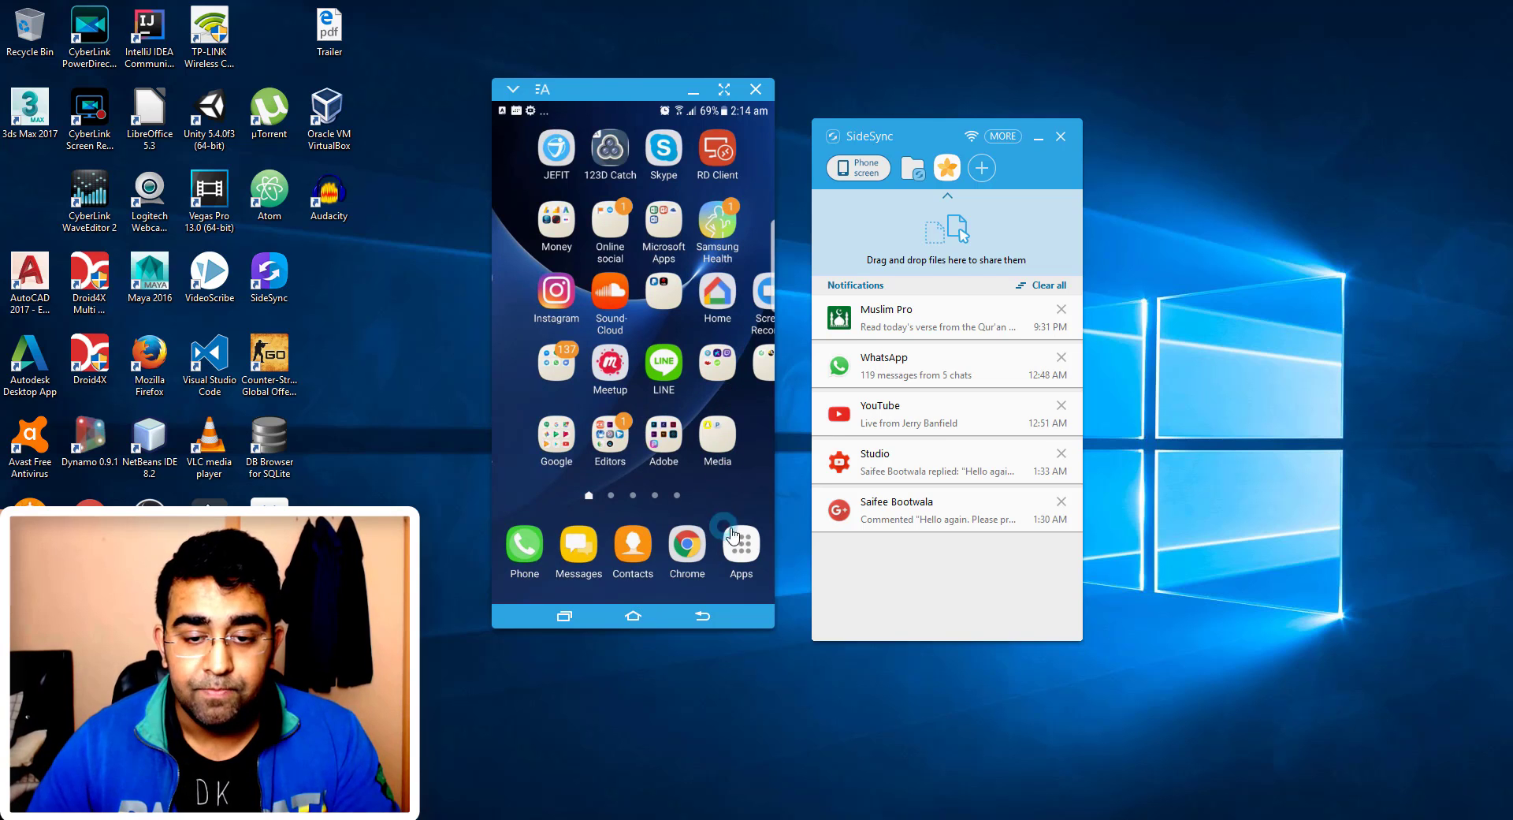
left_click_drag(917, 135, 985, 96)
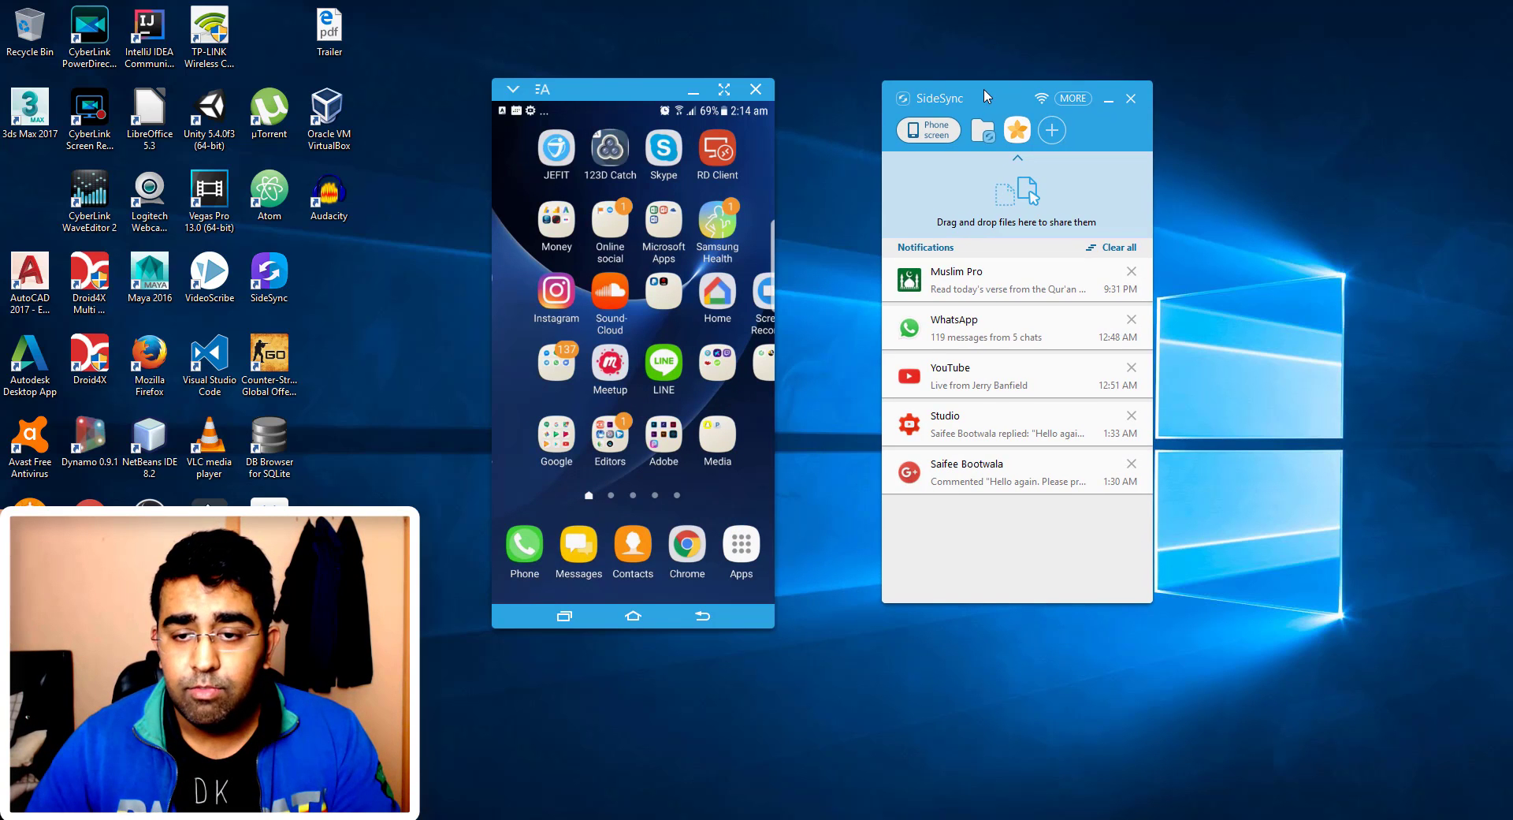
left_click(1117, 250)
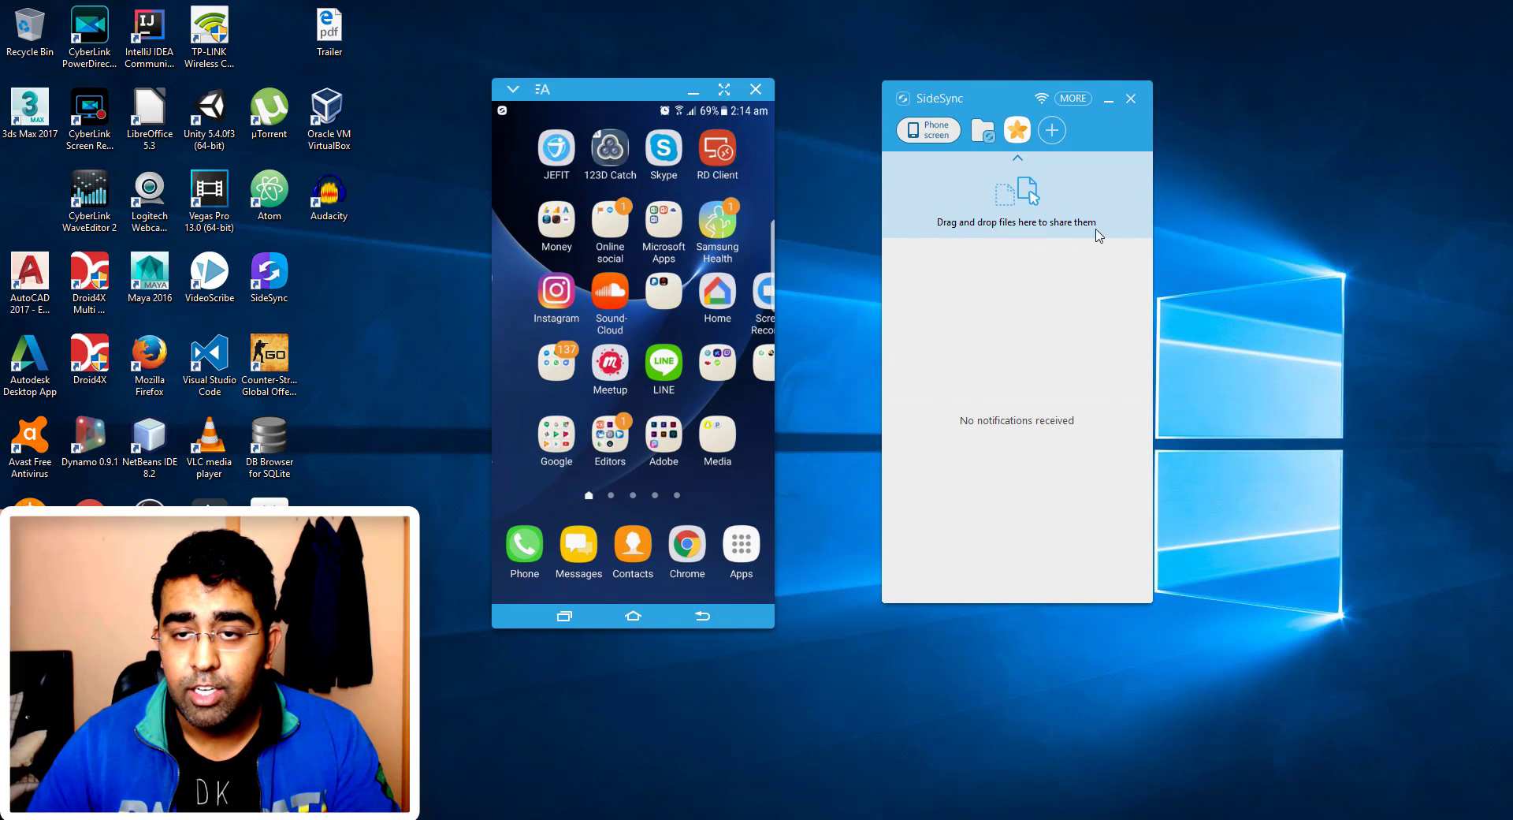
- Shift both windows left, then close and reopen the mirrored phone screen
left_click(962, 132)
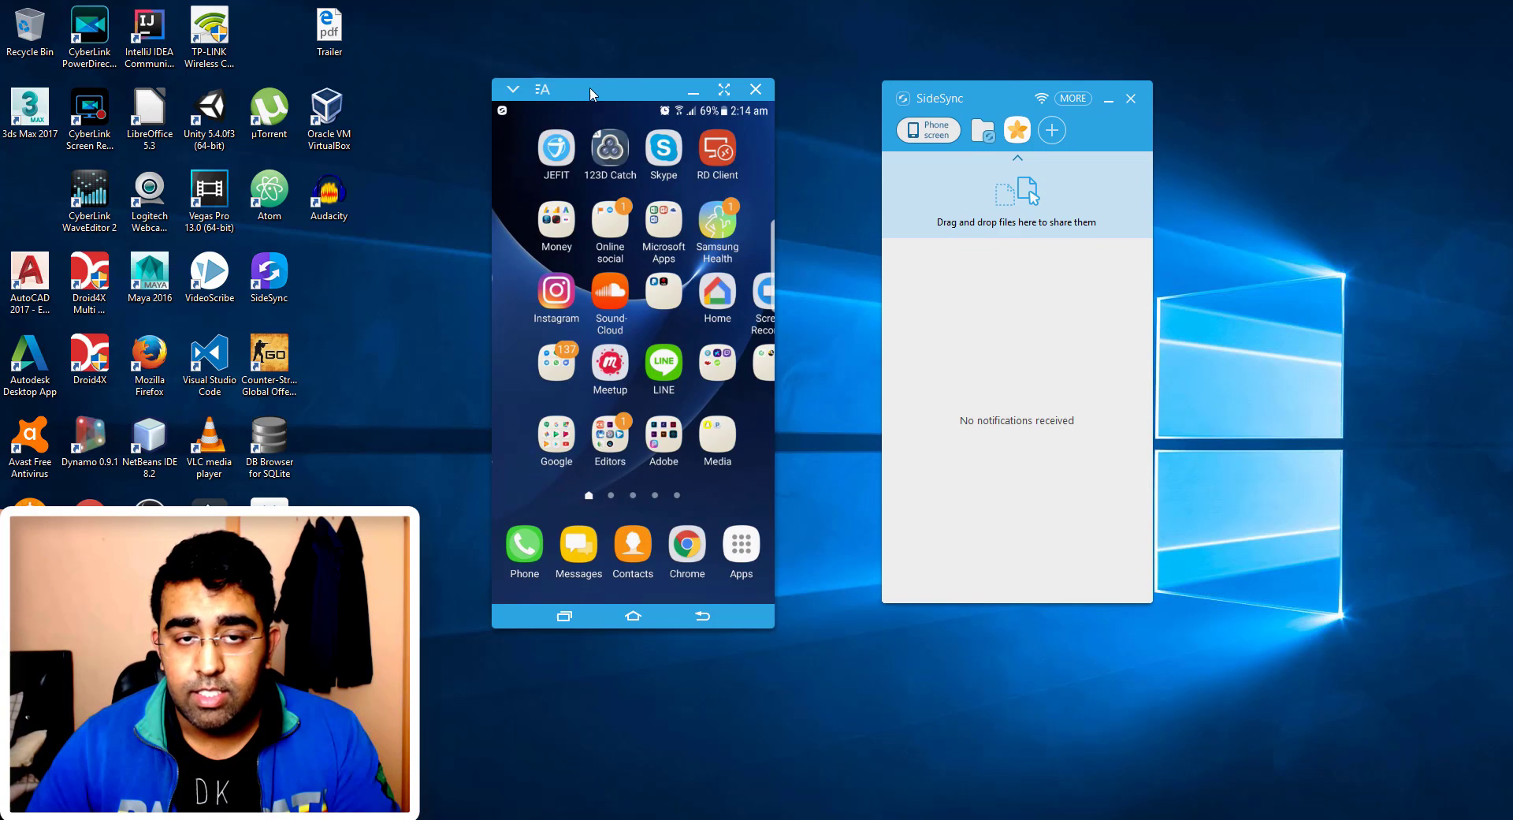
left_click_drag(592, 93, 533, 87)
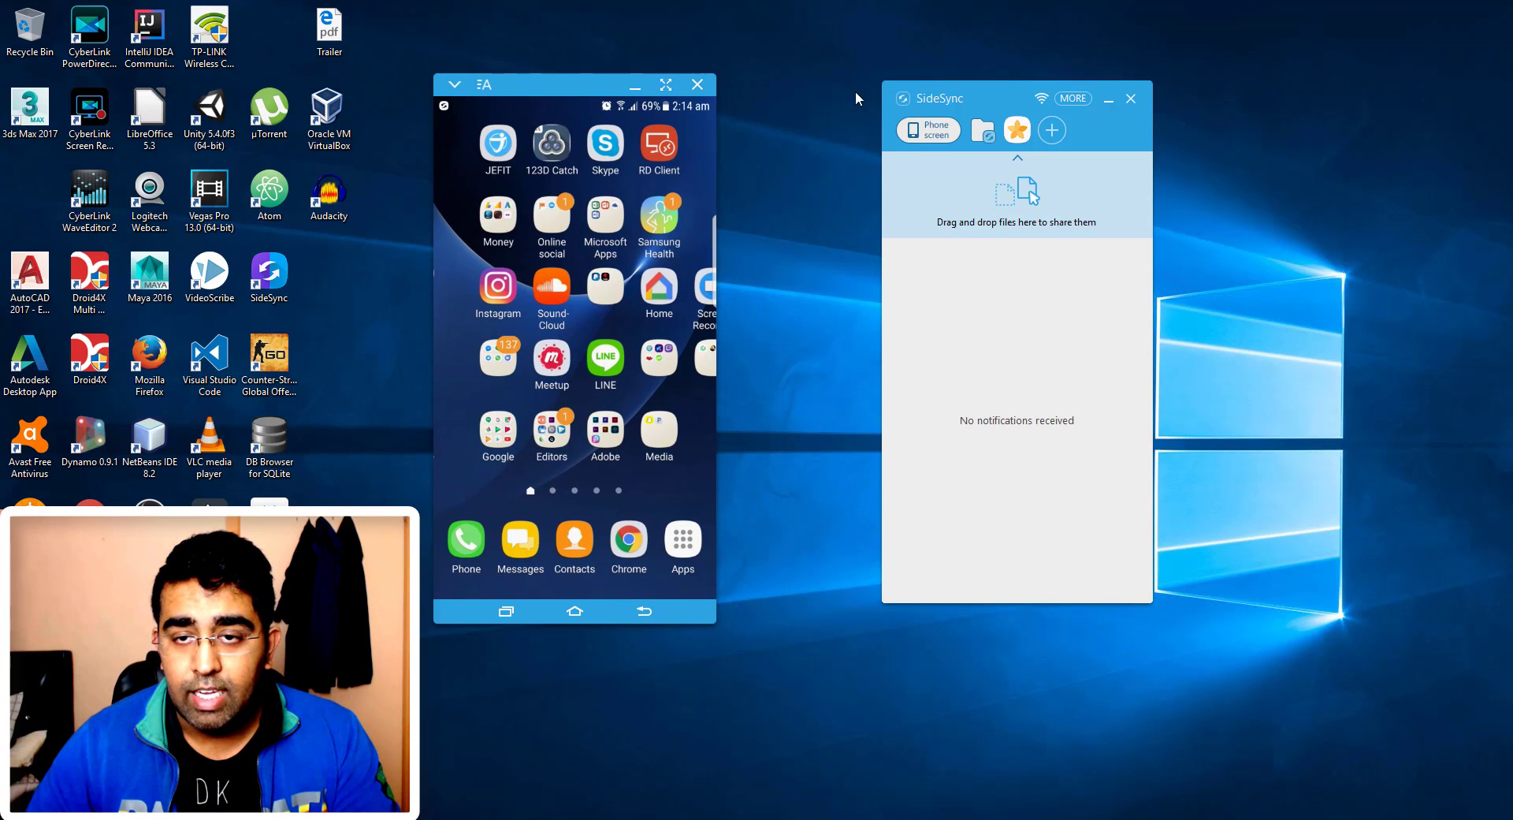
left_click_drag(932, 100, 829, 105)
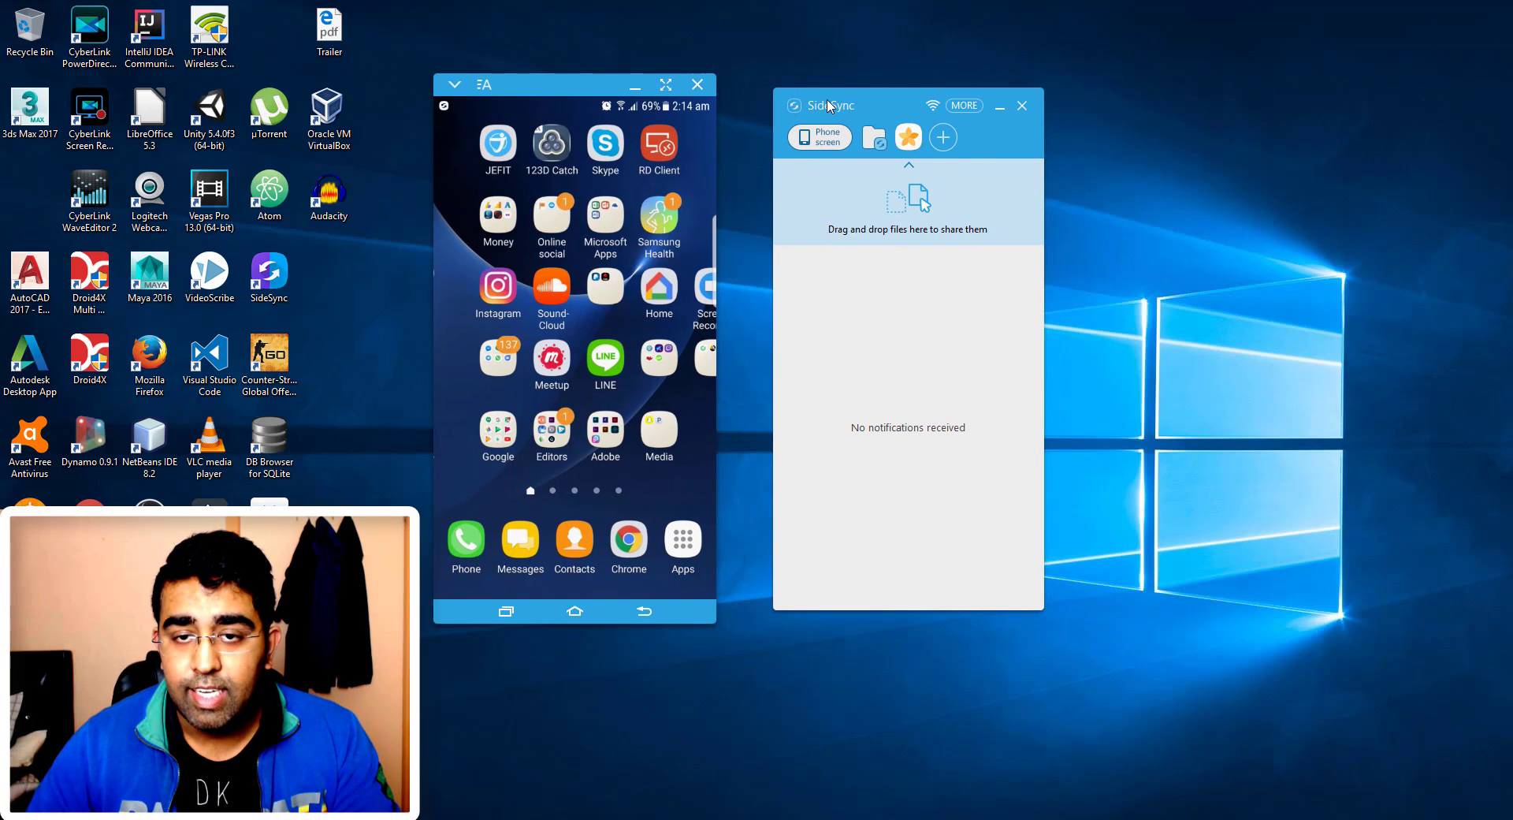
left_click(826, 145)
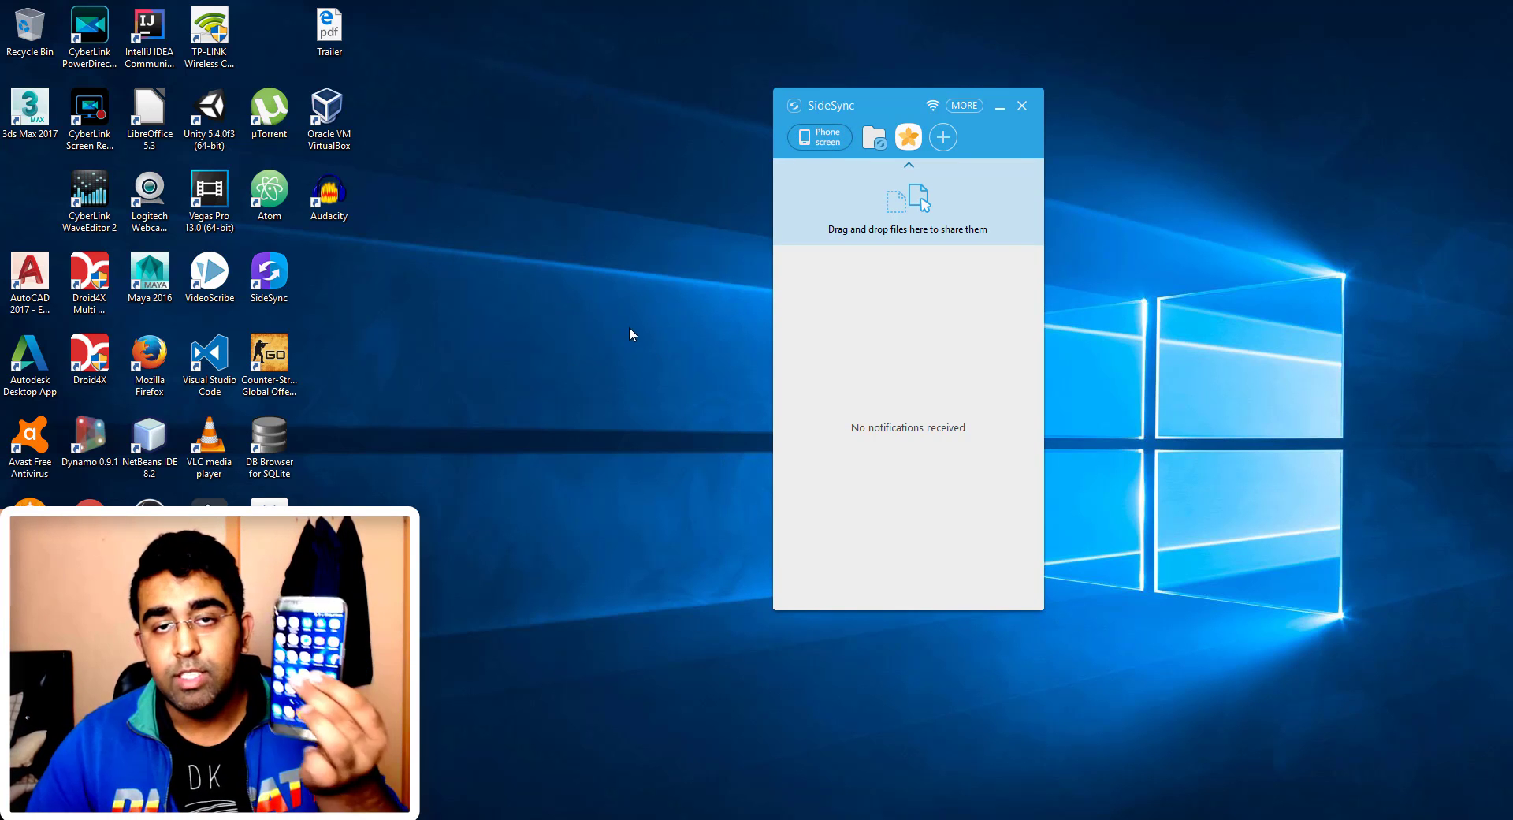
left_click(820, 147)
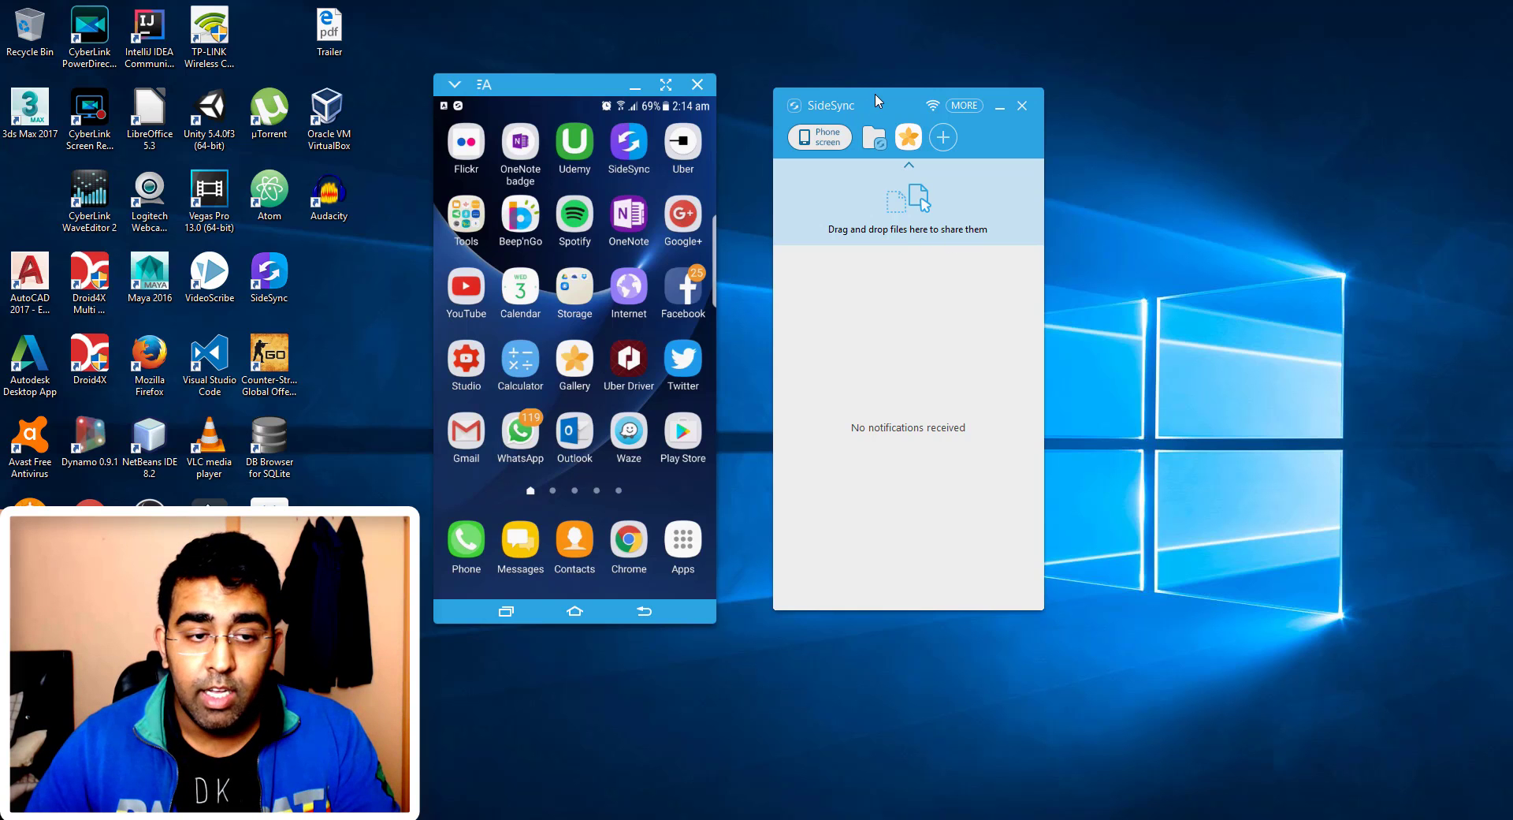
- Drop Trailer.pdf from the desktop onto SideSync's file area to copy it to the phone
left_click_drag(877, 100, 928, 98)
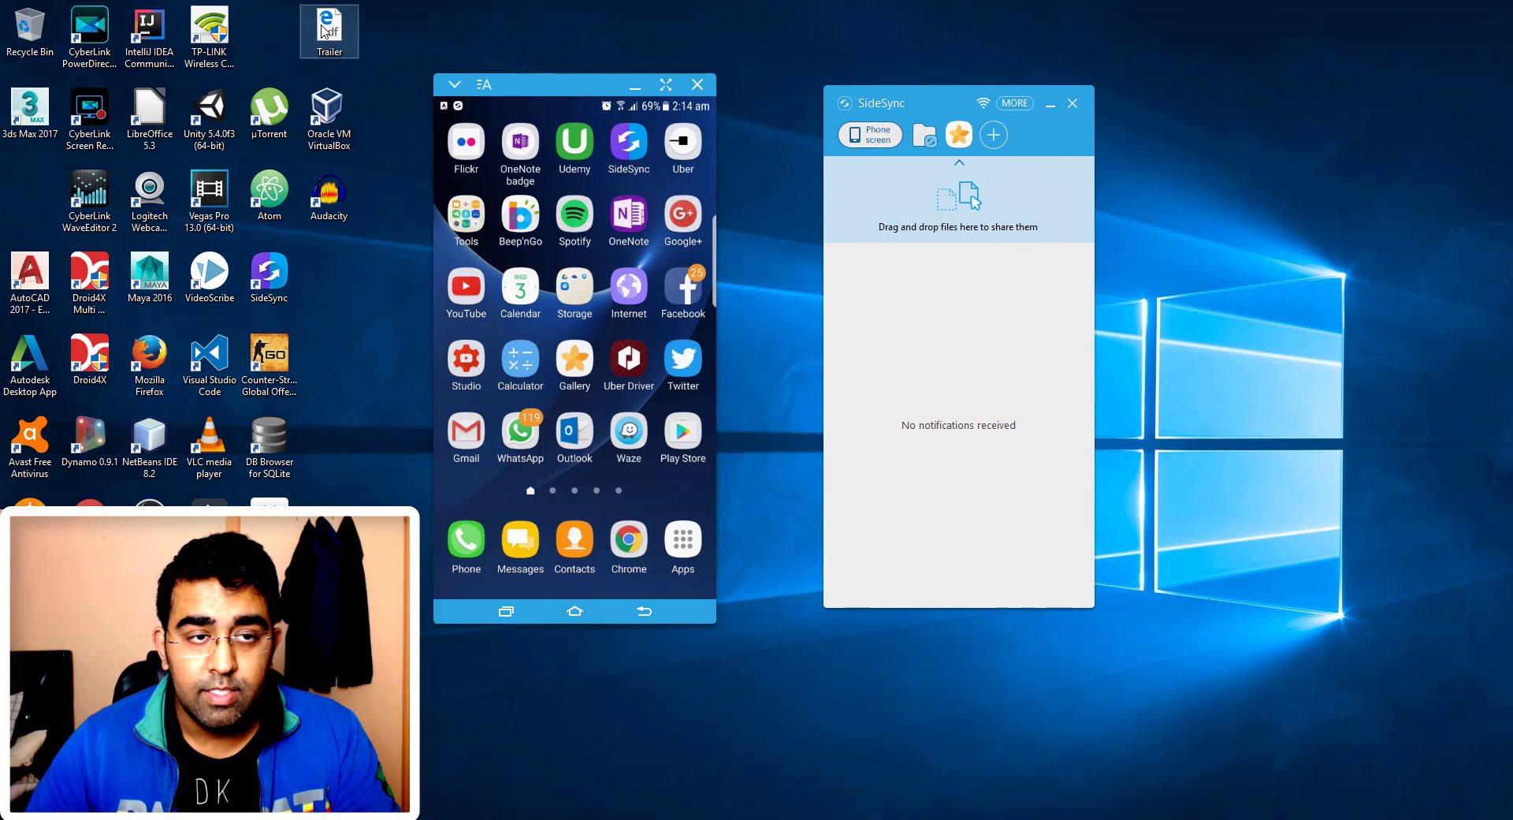
left_click_drag(325, 30, 981, 217)
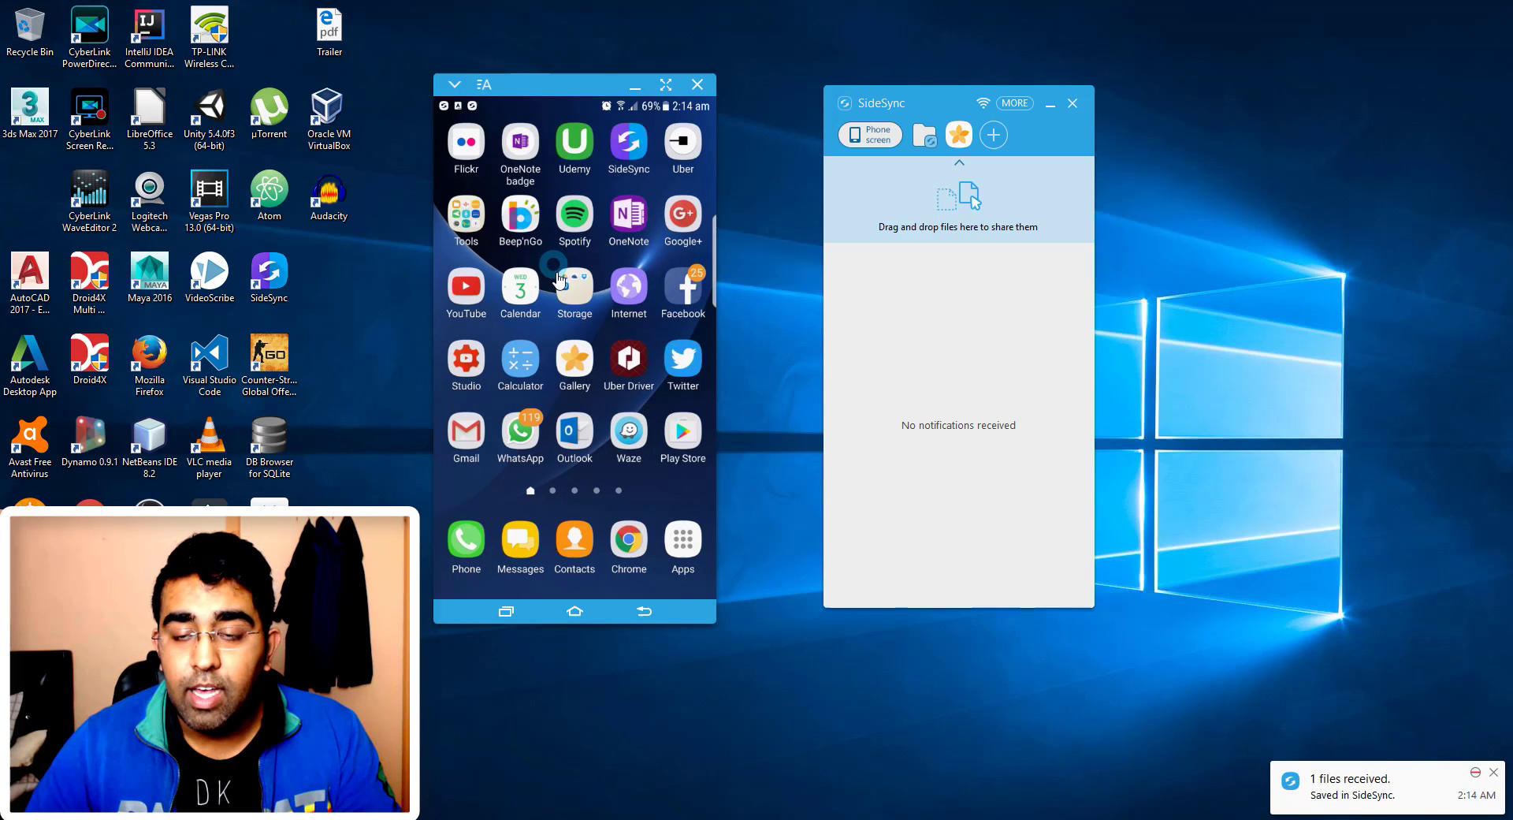
left_click_drag(466, 216, 540, 267)
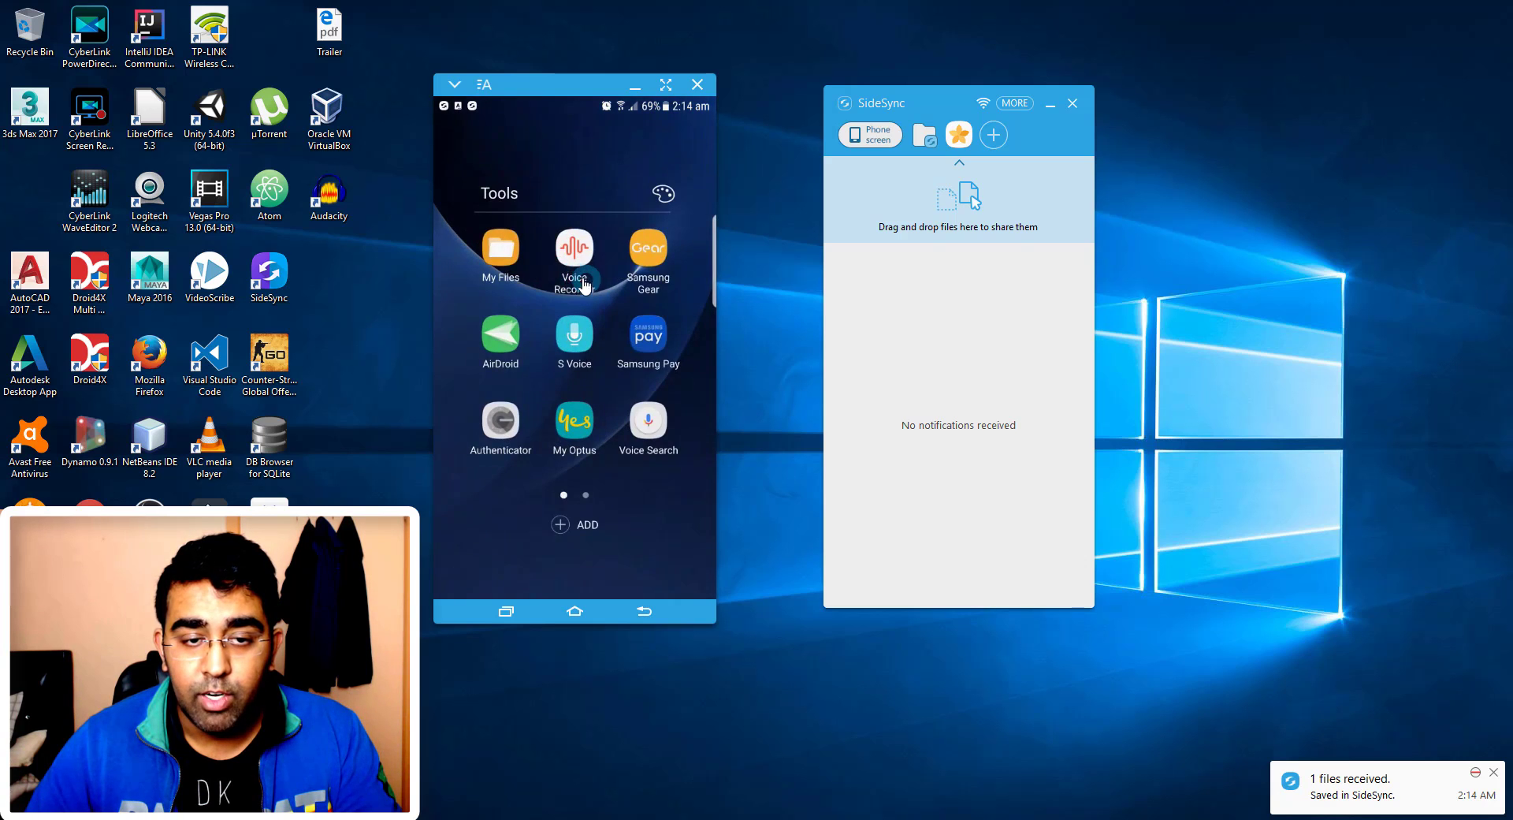
left_click(539, 259)
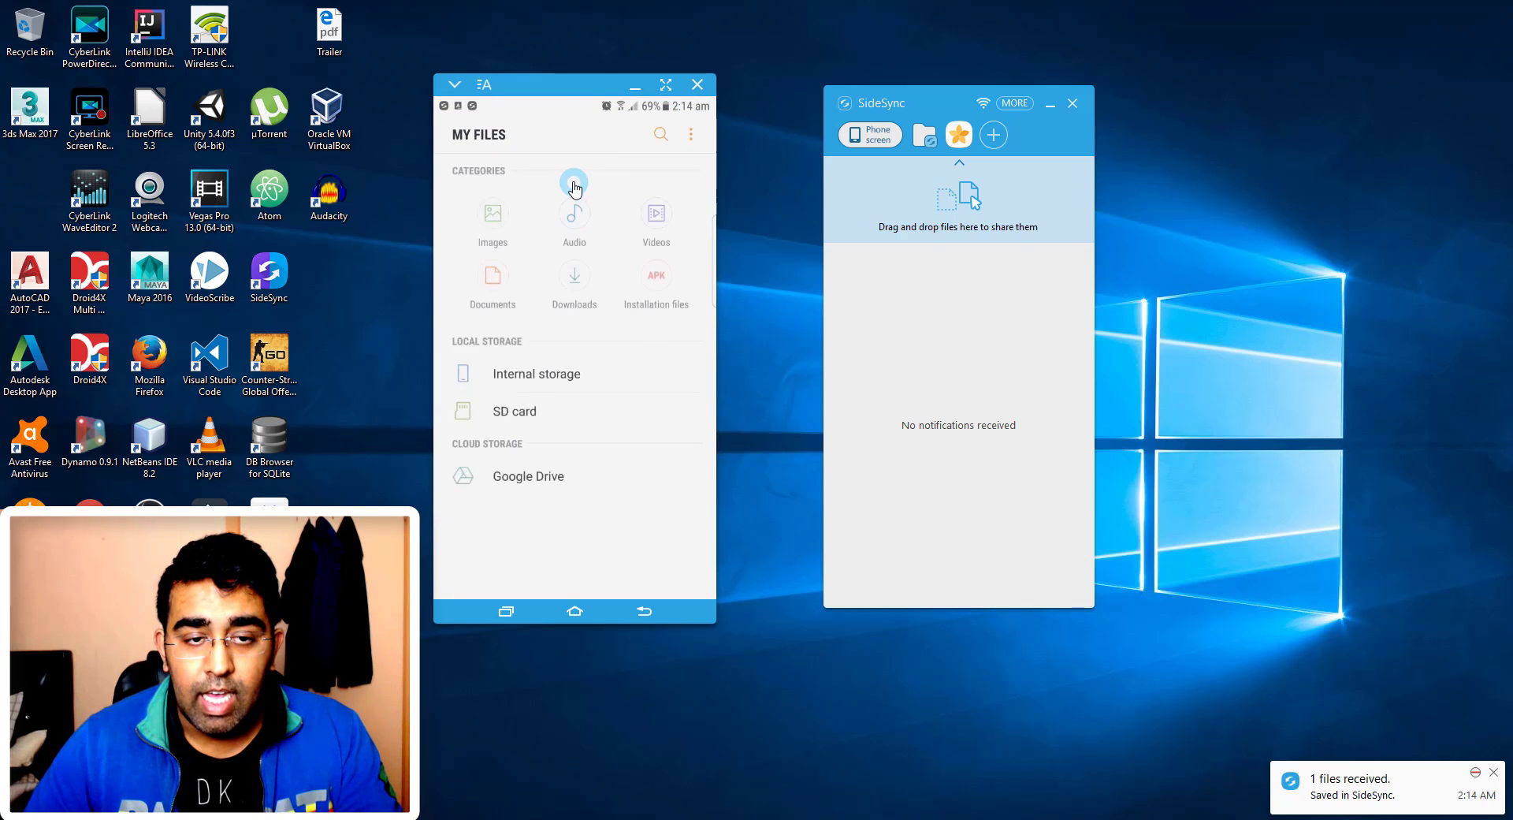
left_click_drag(595, 438, 694, 312)
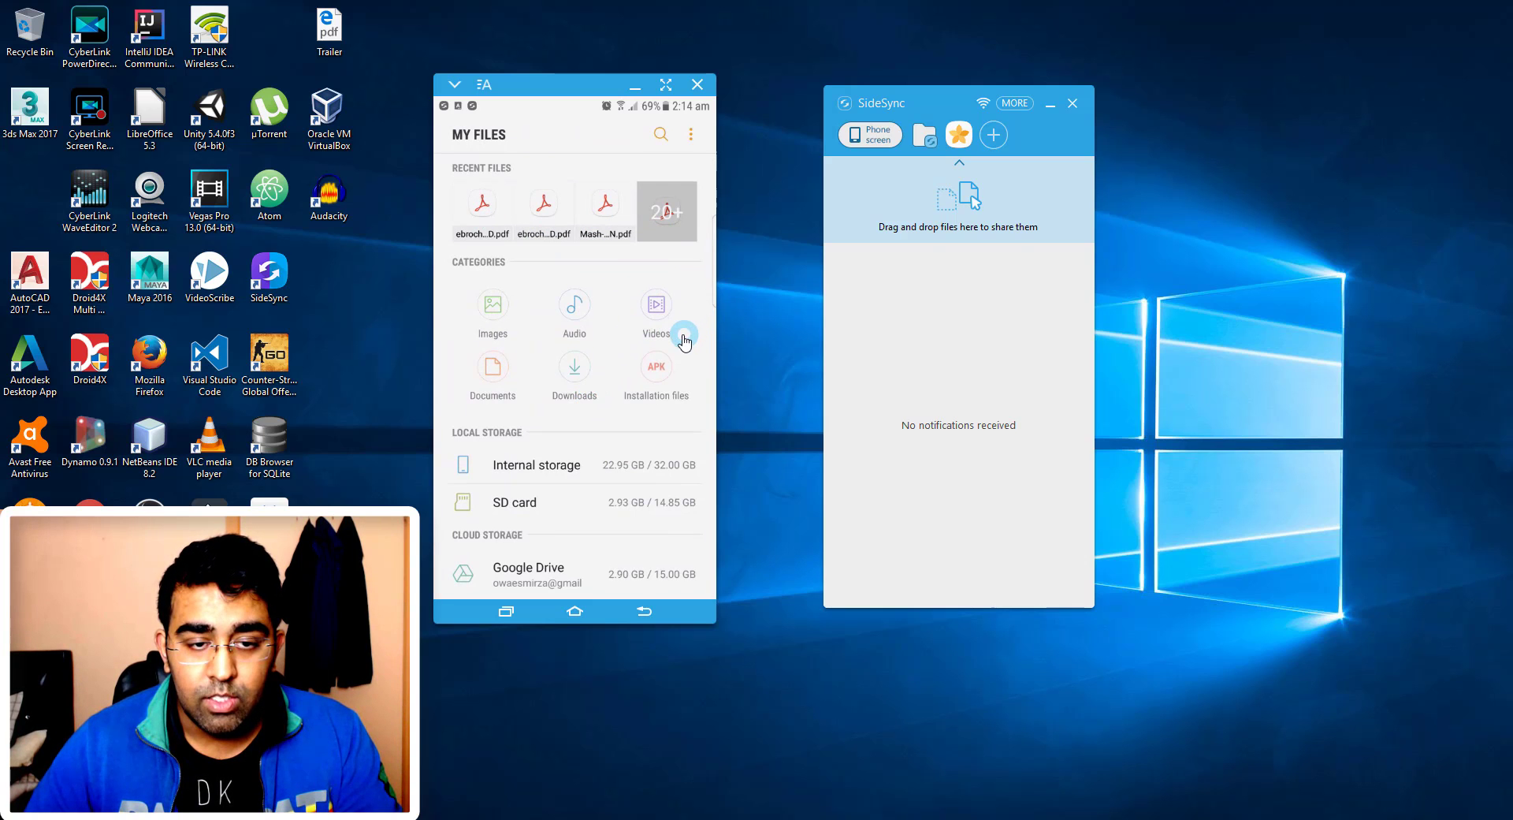
left_click(501, 372)
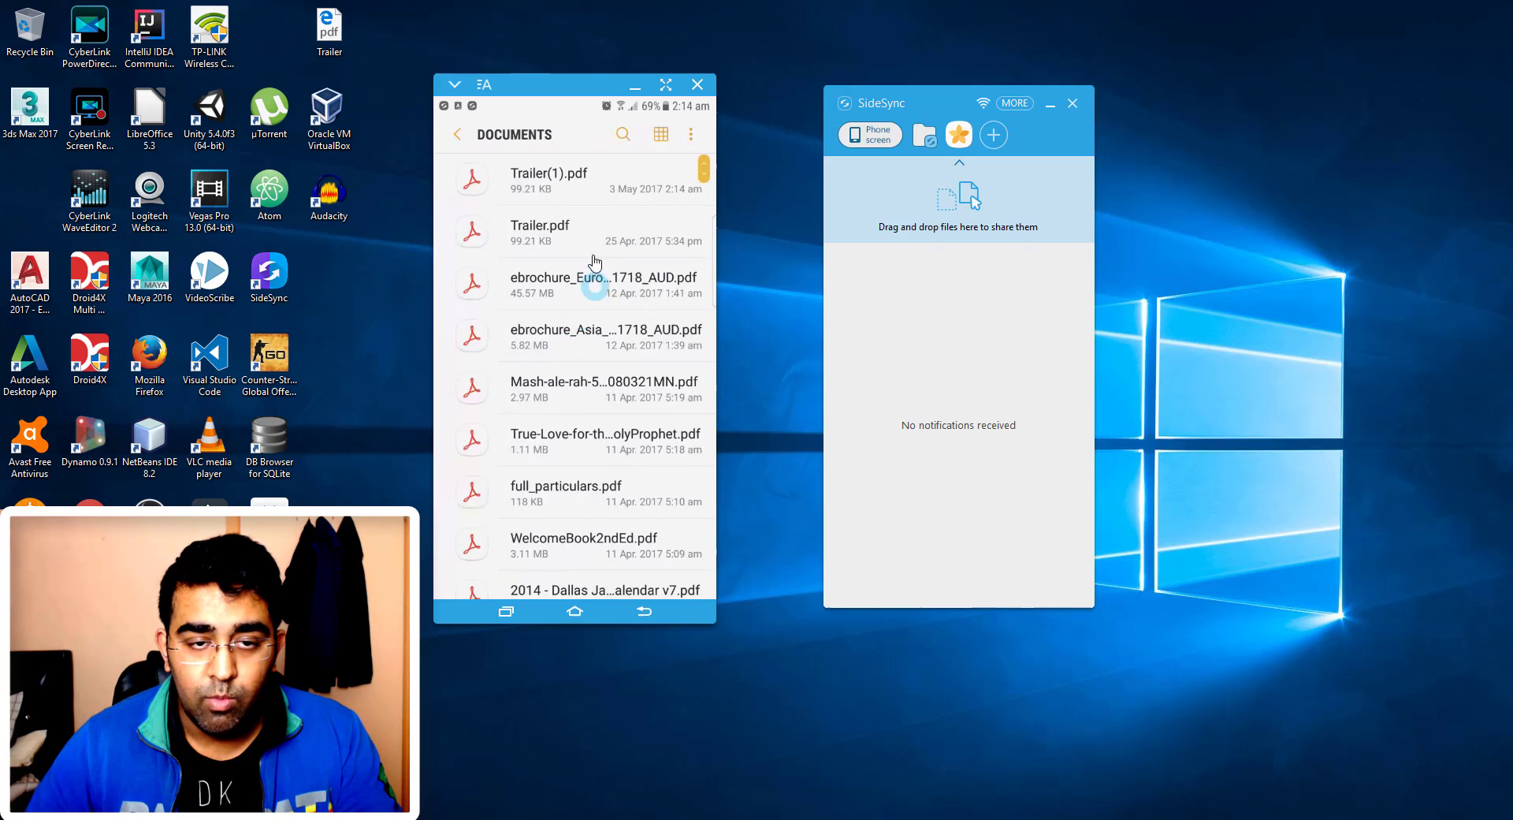
left_click(544, 183)
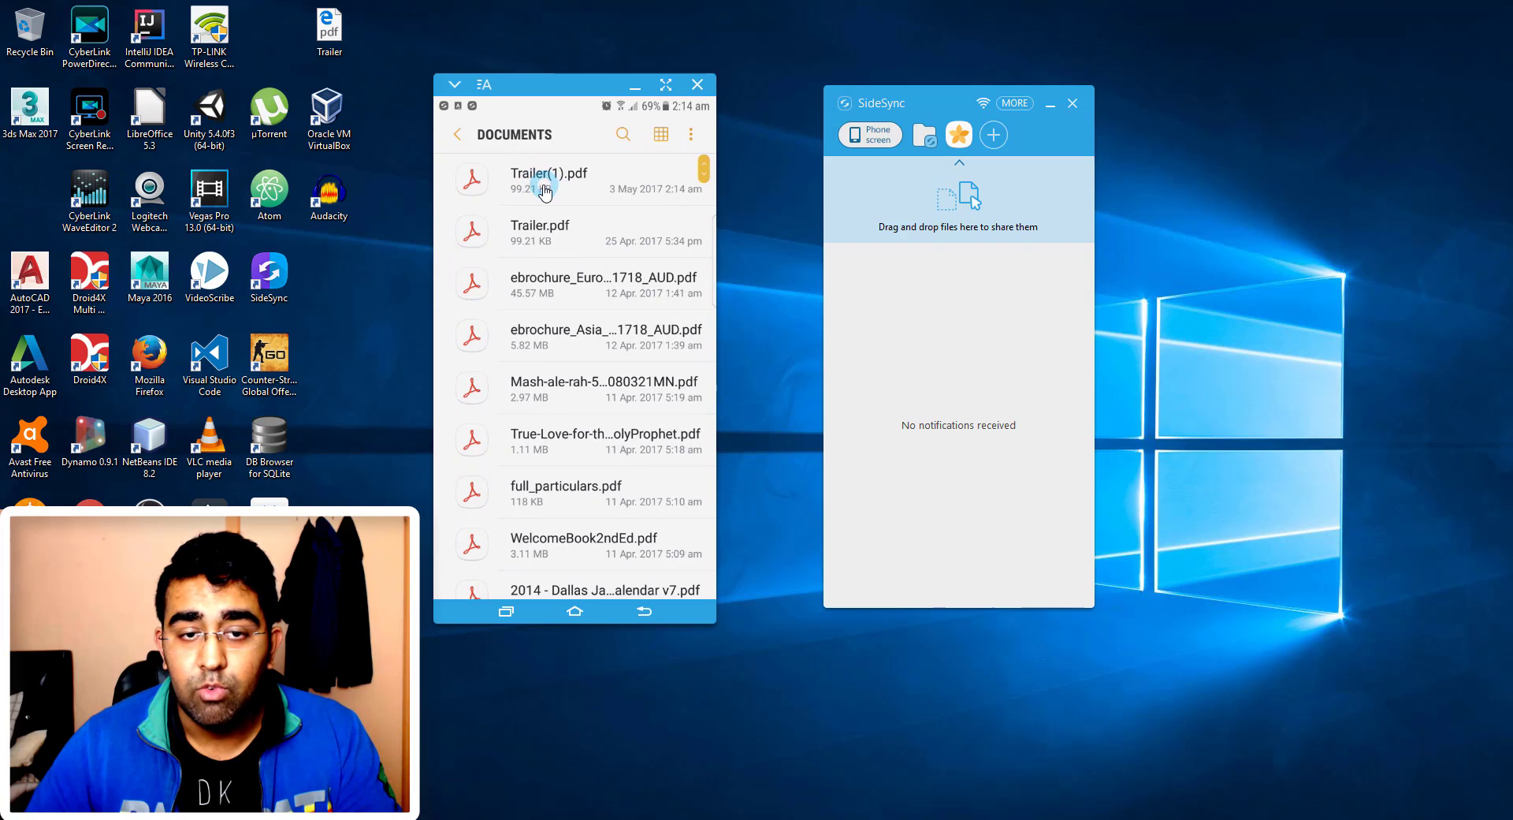
left_click_drag(543, 192, 673, 203)
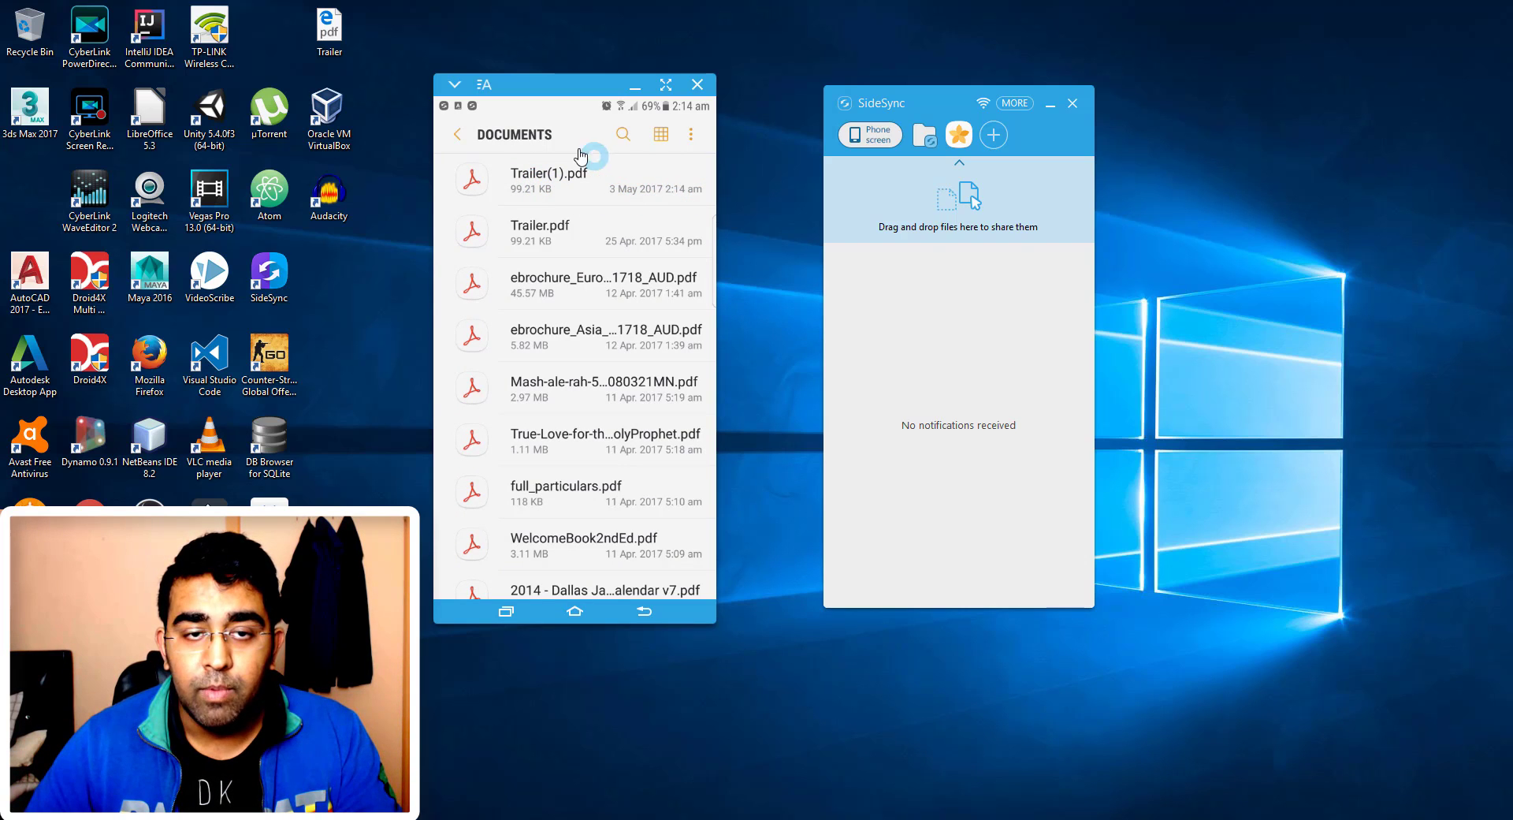
left_click(575, 611)
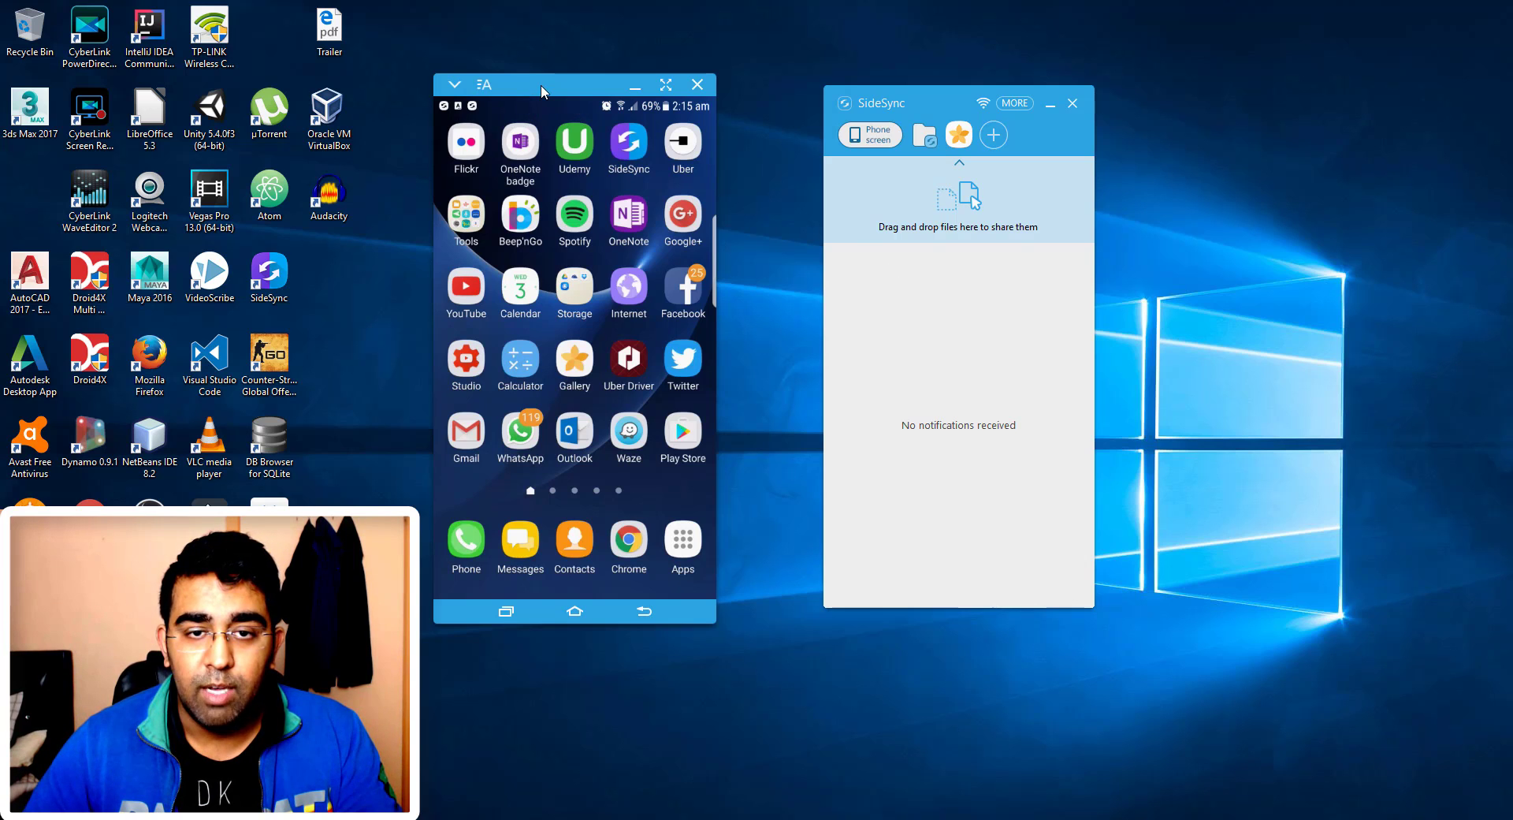
- Nudge the phone mirror window a few pixels to the right
mouse_move(543, 101)
left_mouse_down()
mouse_move(532, 87)
mouse_move(547, 89)
left_mouse_up()
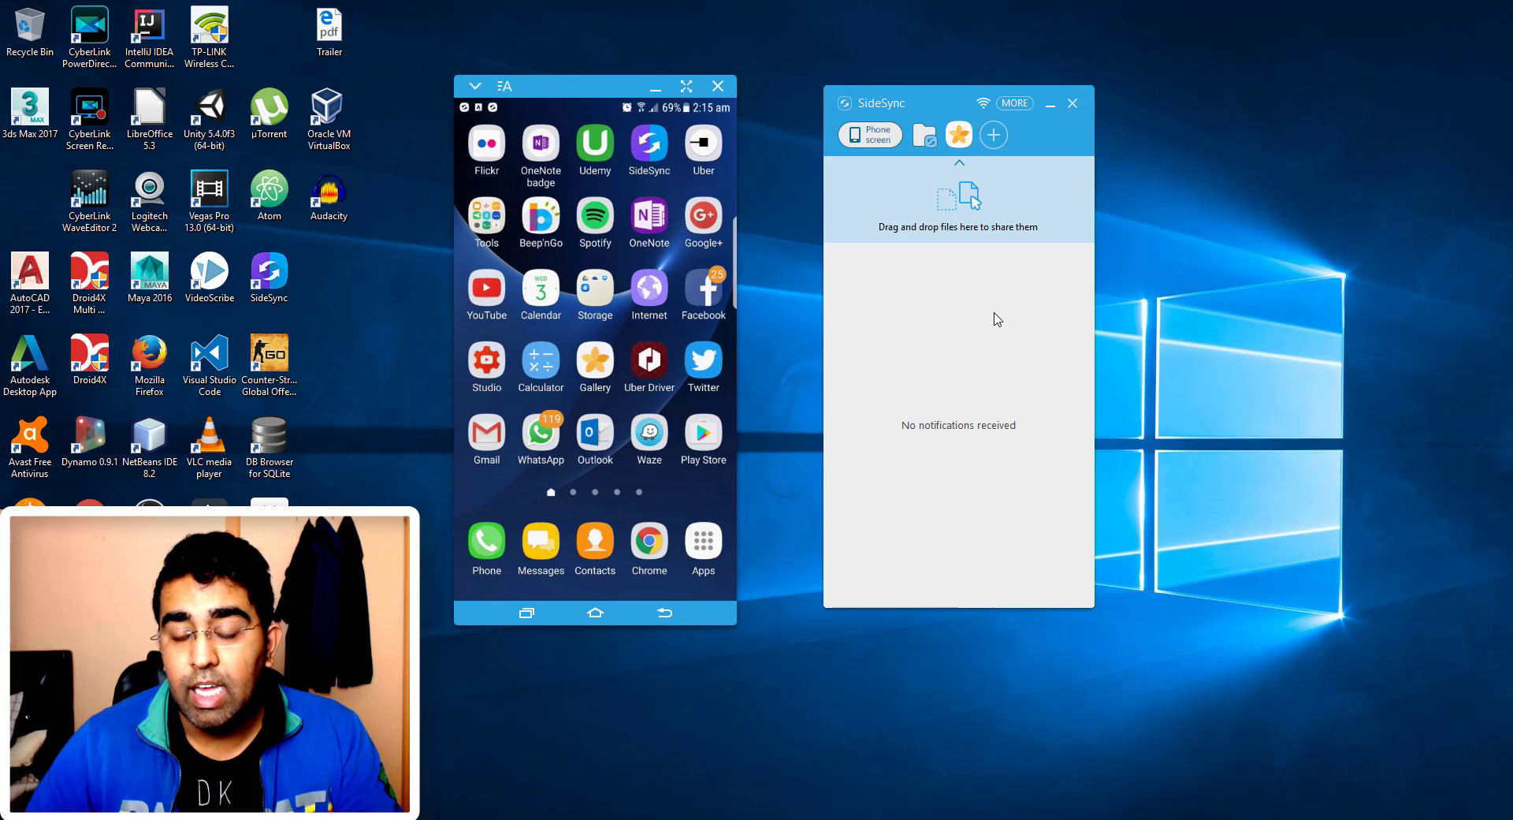
- Add the purple-icon phone app to SideSync favorites through the Add to favorites picker
left_click(993, 142)
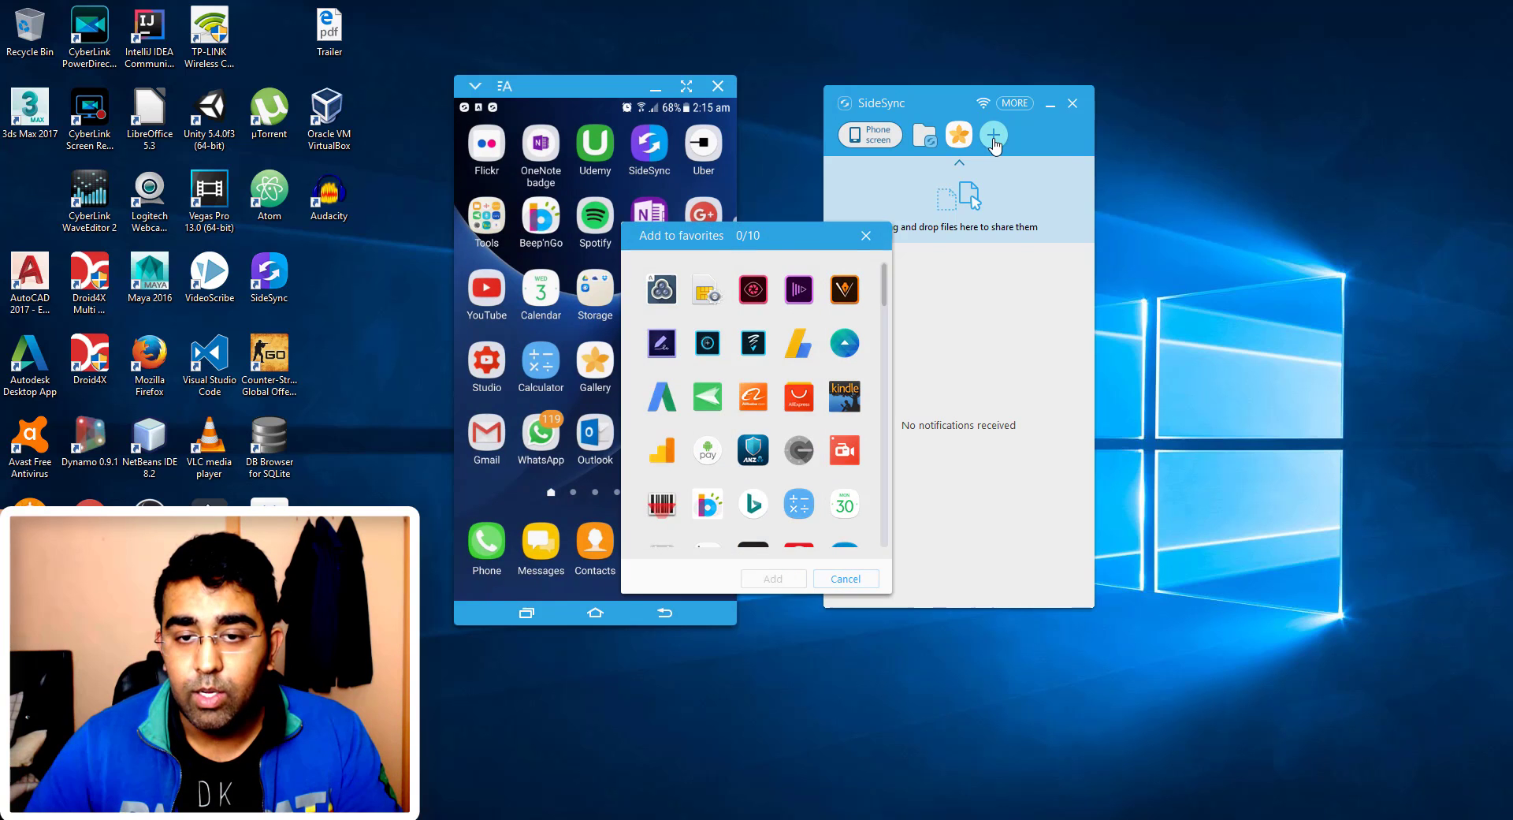
left_click_drag(819, 246, 823, 104)
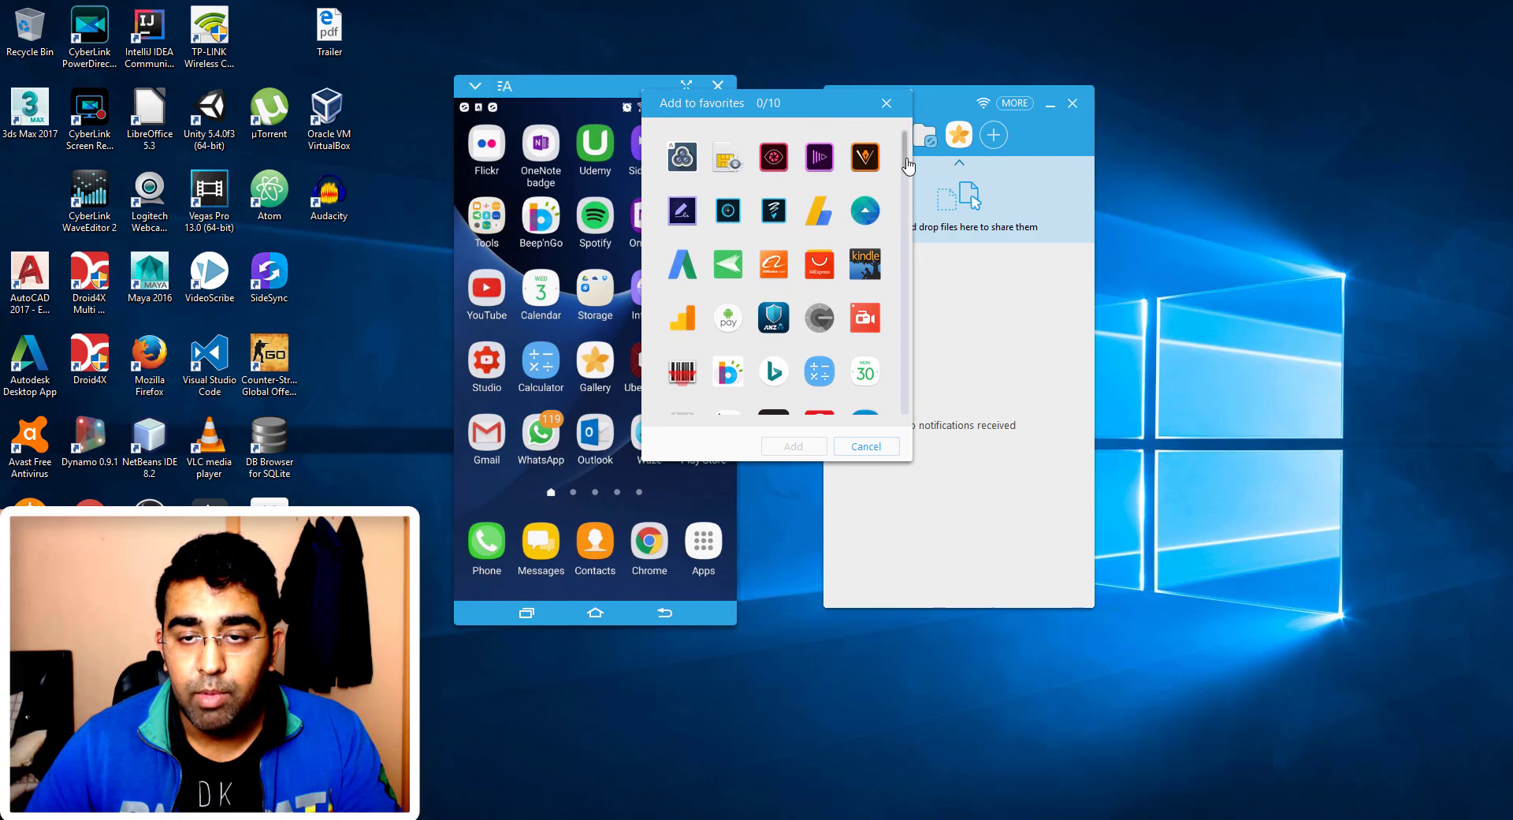
mouse_move(904, 162)
left_mouse_down()
mouse_move(905, 402)
mouse_move(893, 151)
left_mouse_up()
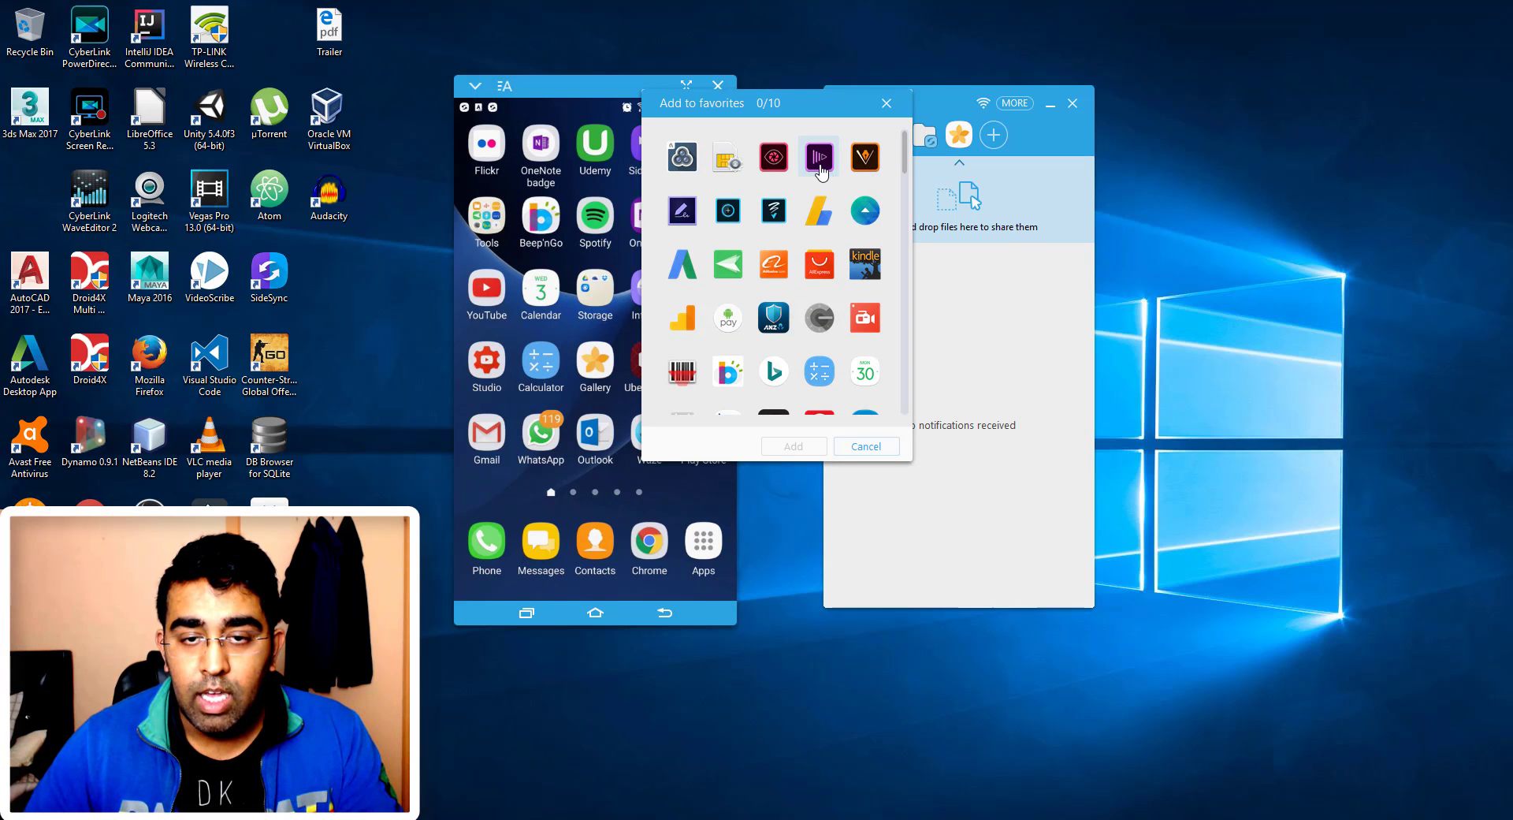
left_click(820, 156)
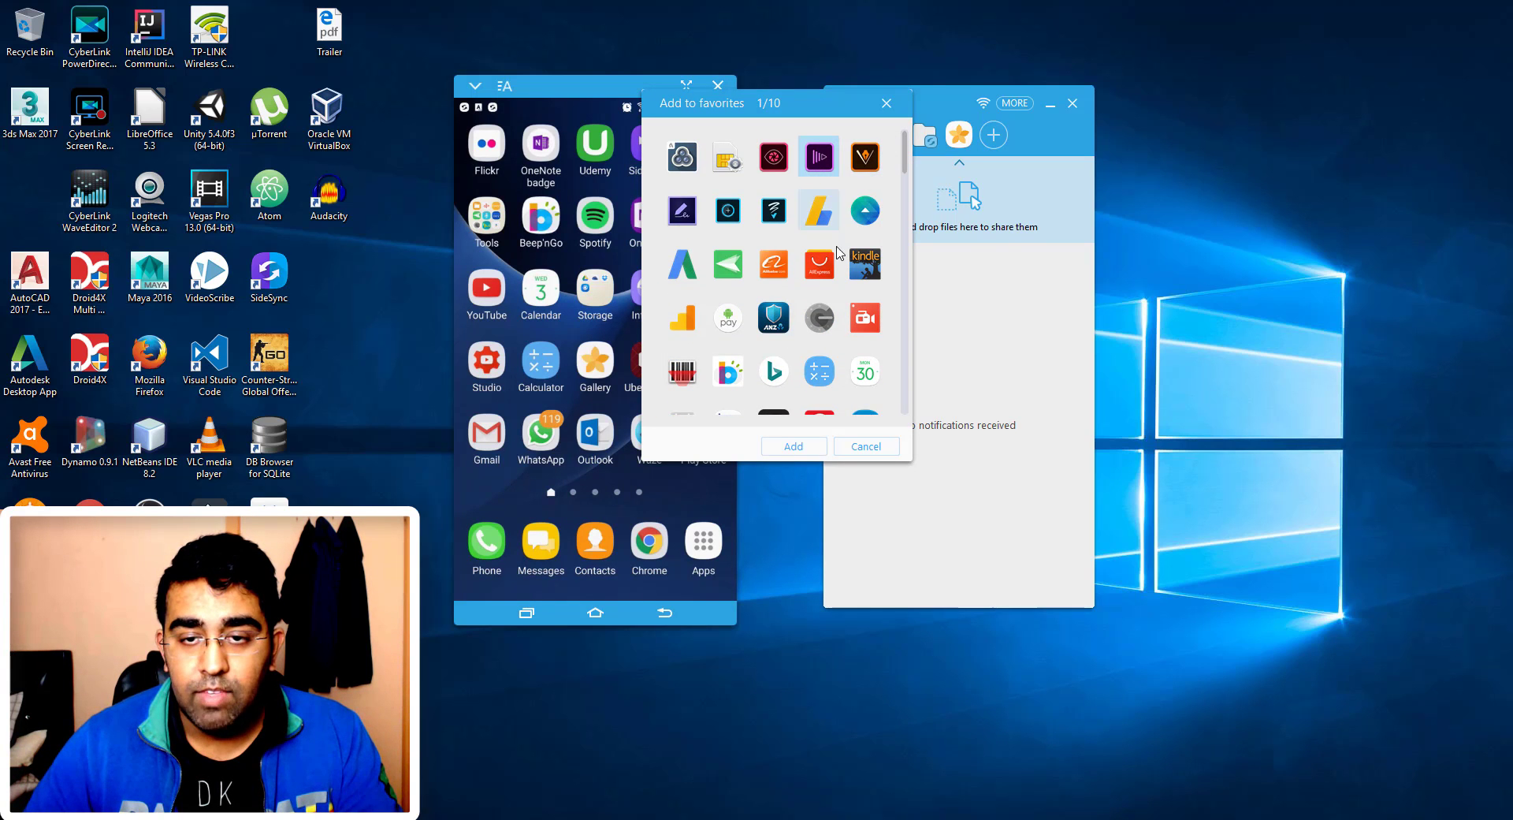
left_click(793, 446)
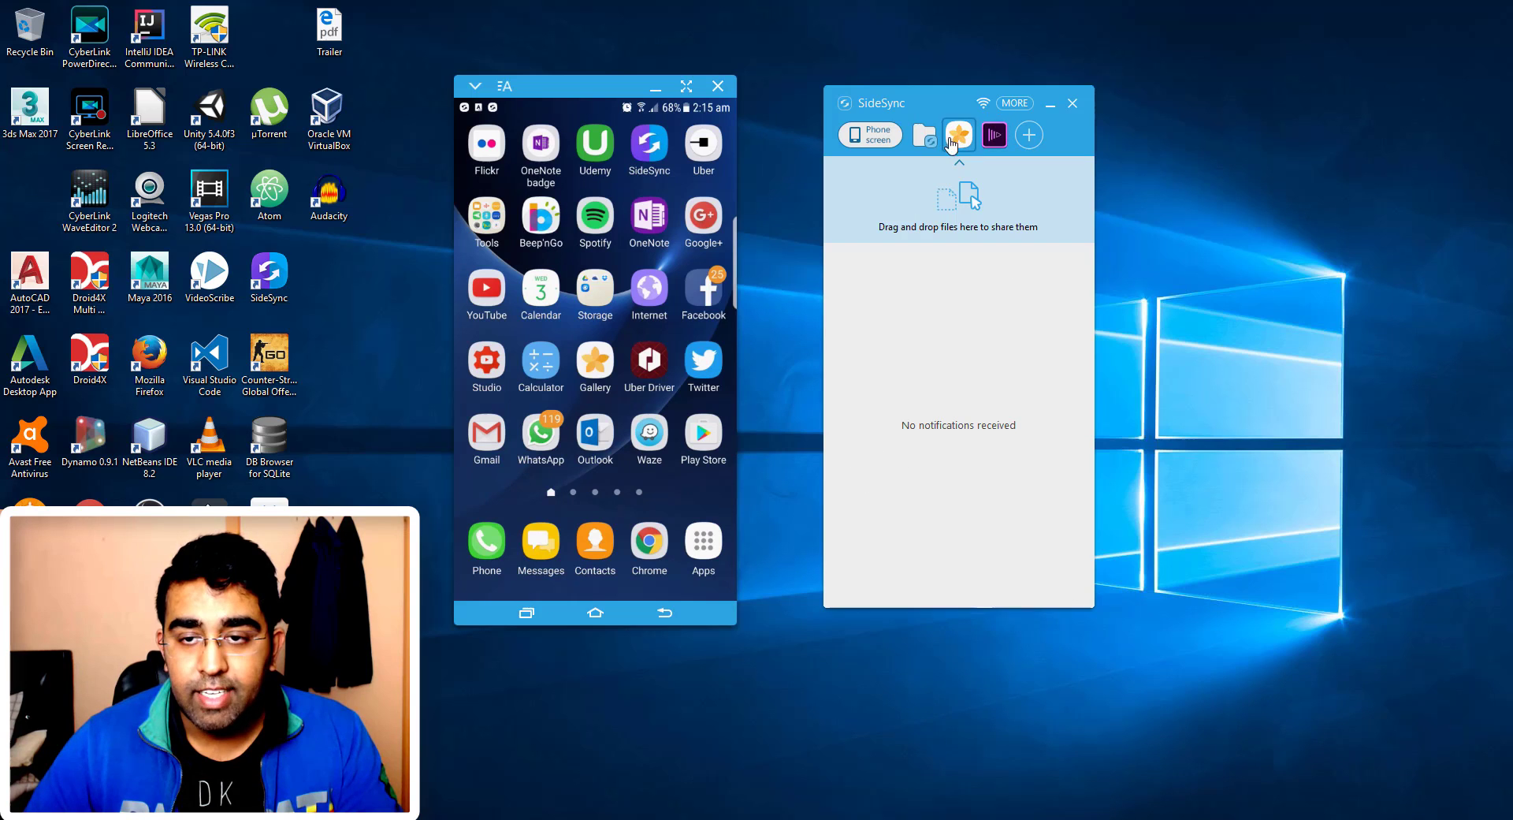
left_click(555, 131)
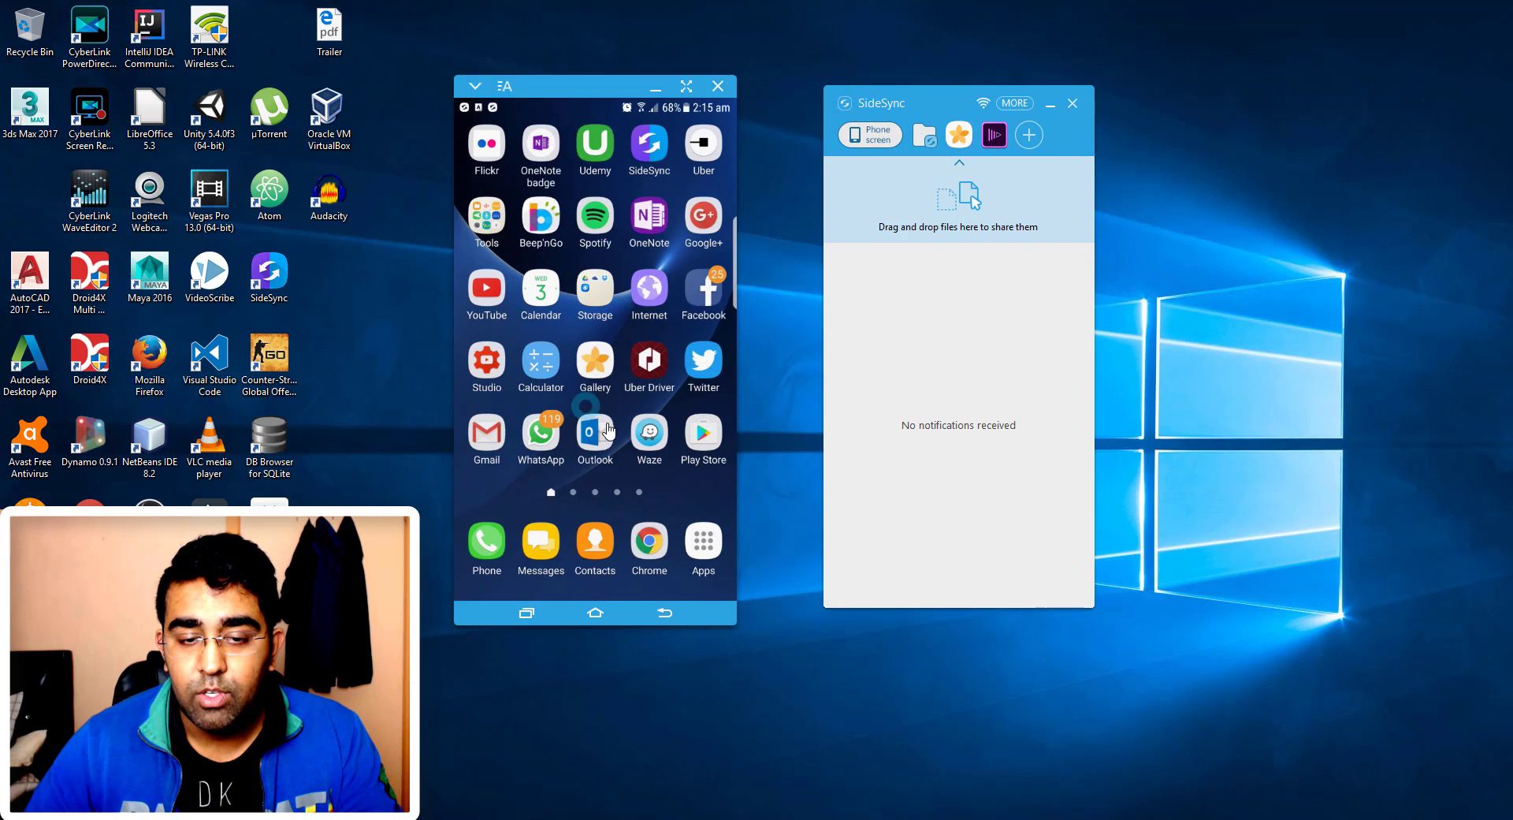
left_click(995, 137)
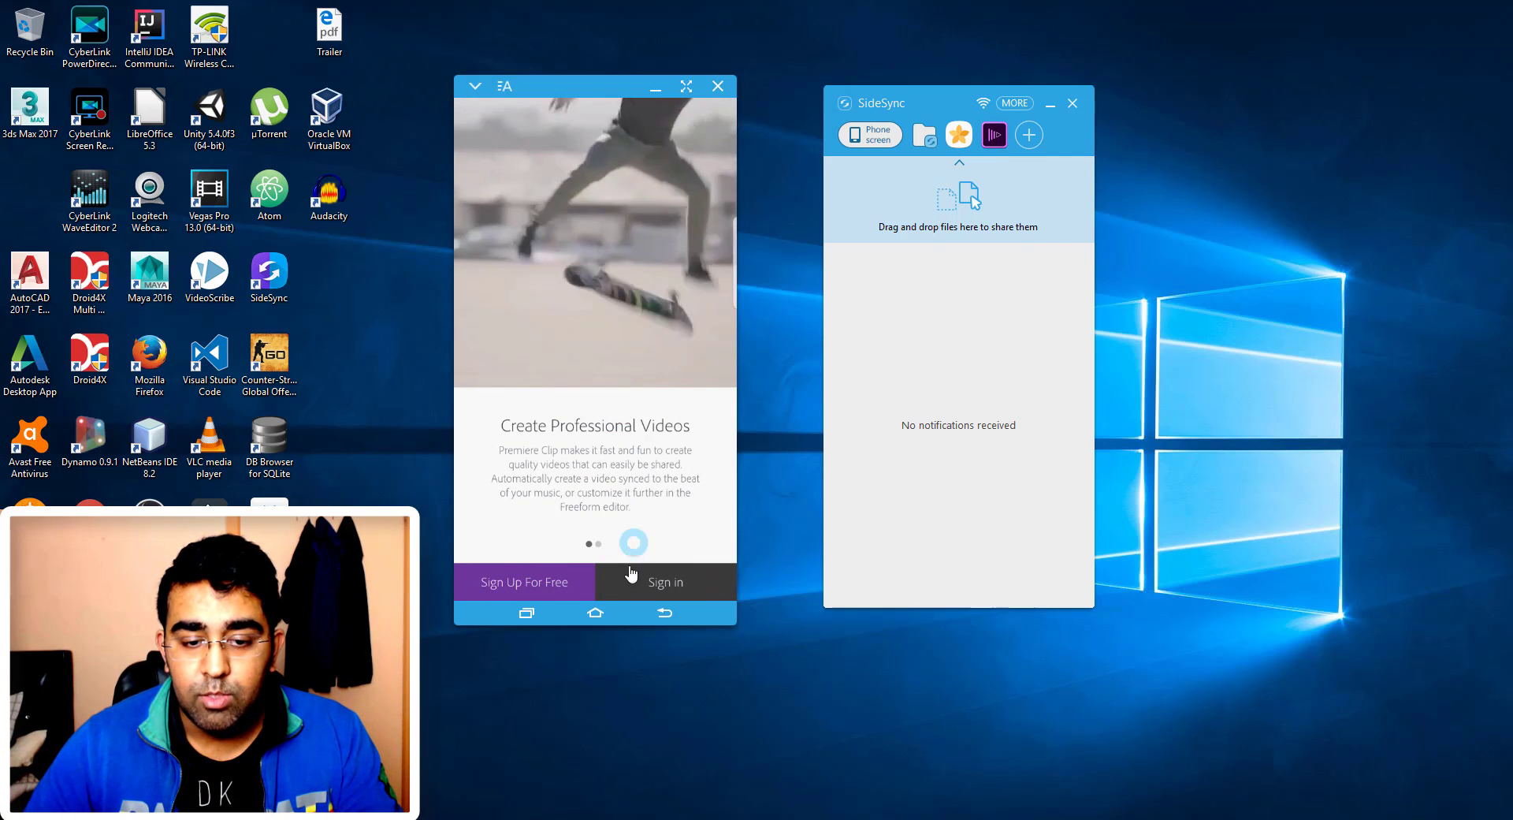
left_click(596, 616)
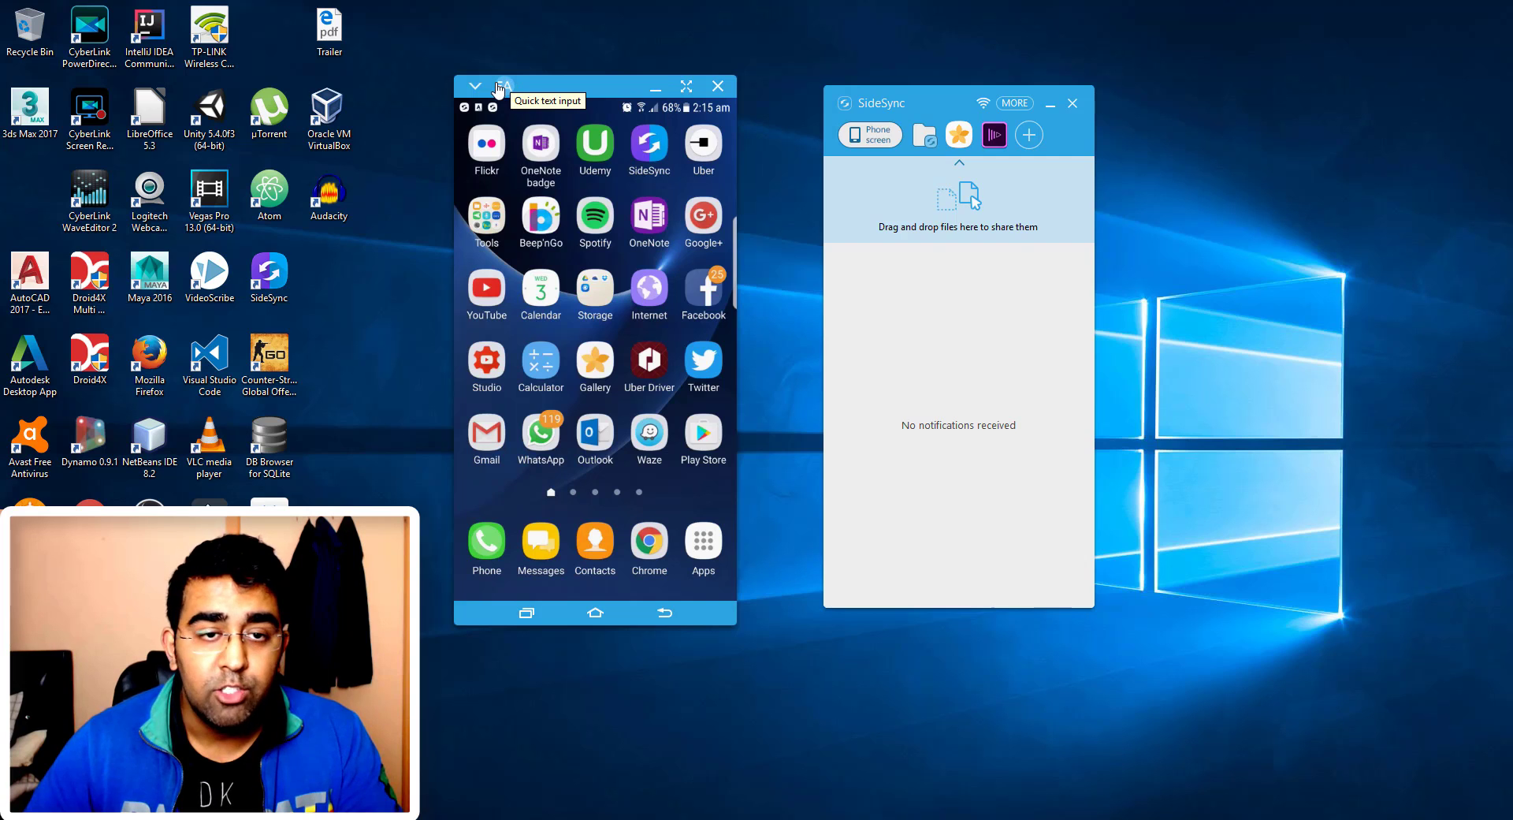
- Shift the mirrored Galaxy phone window further right on the desktop, leaving its title-bar menu unused
left_click_drag(538, 88, 543, 88)
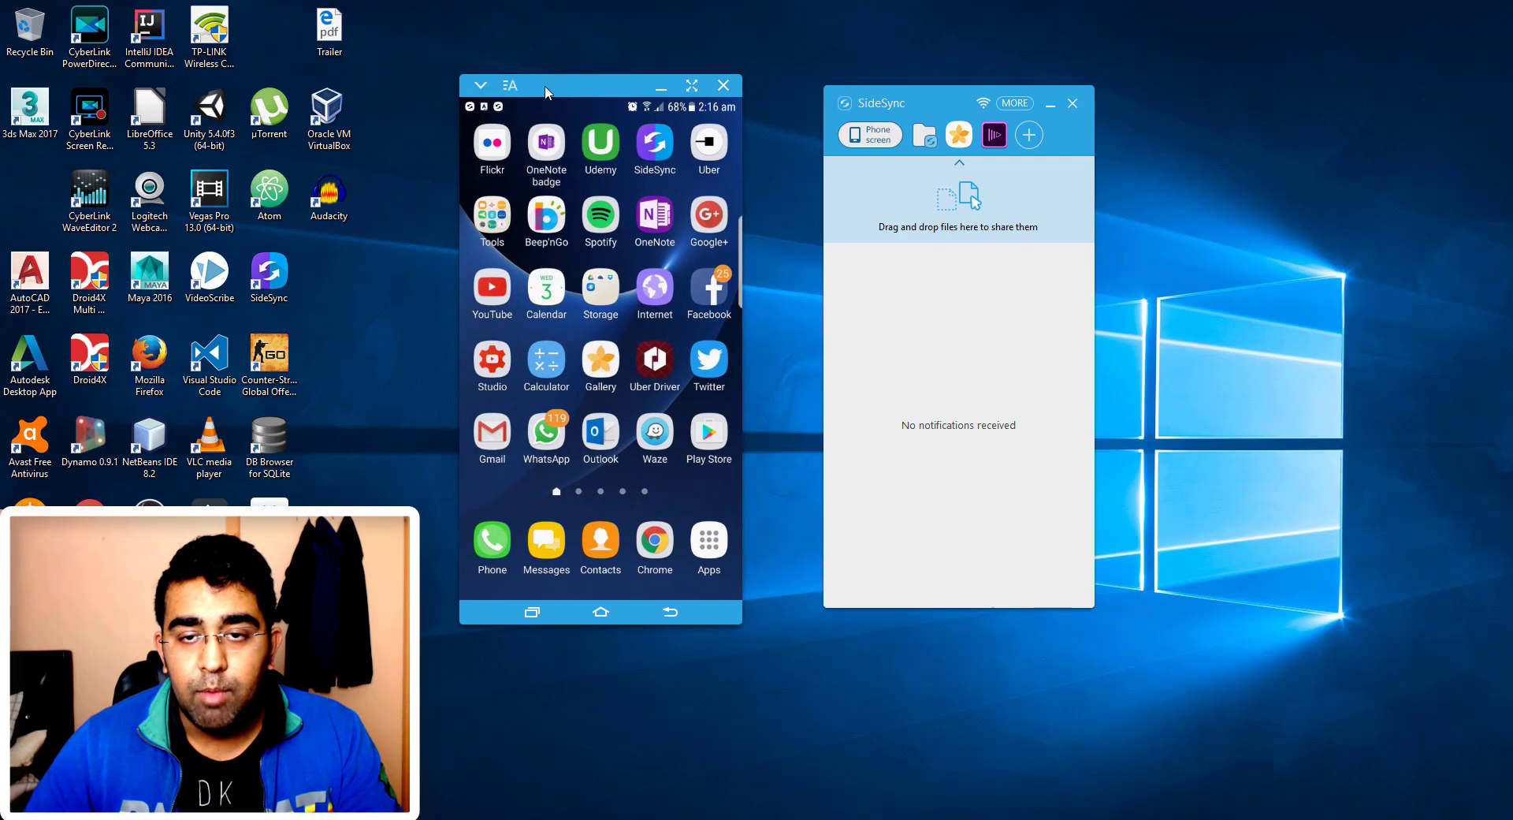
right_click(543, 87)
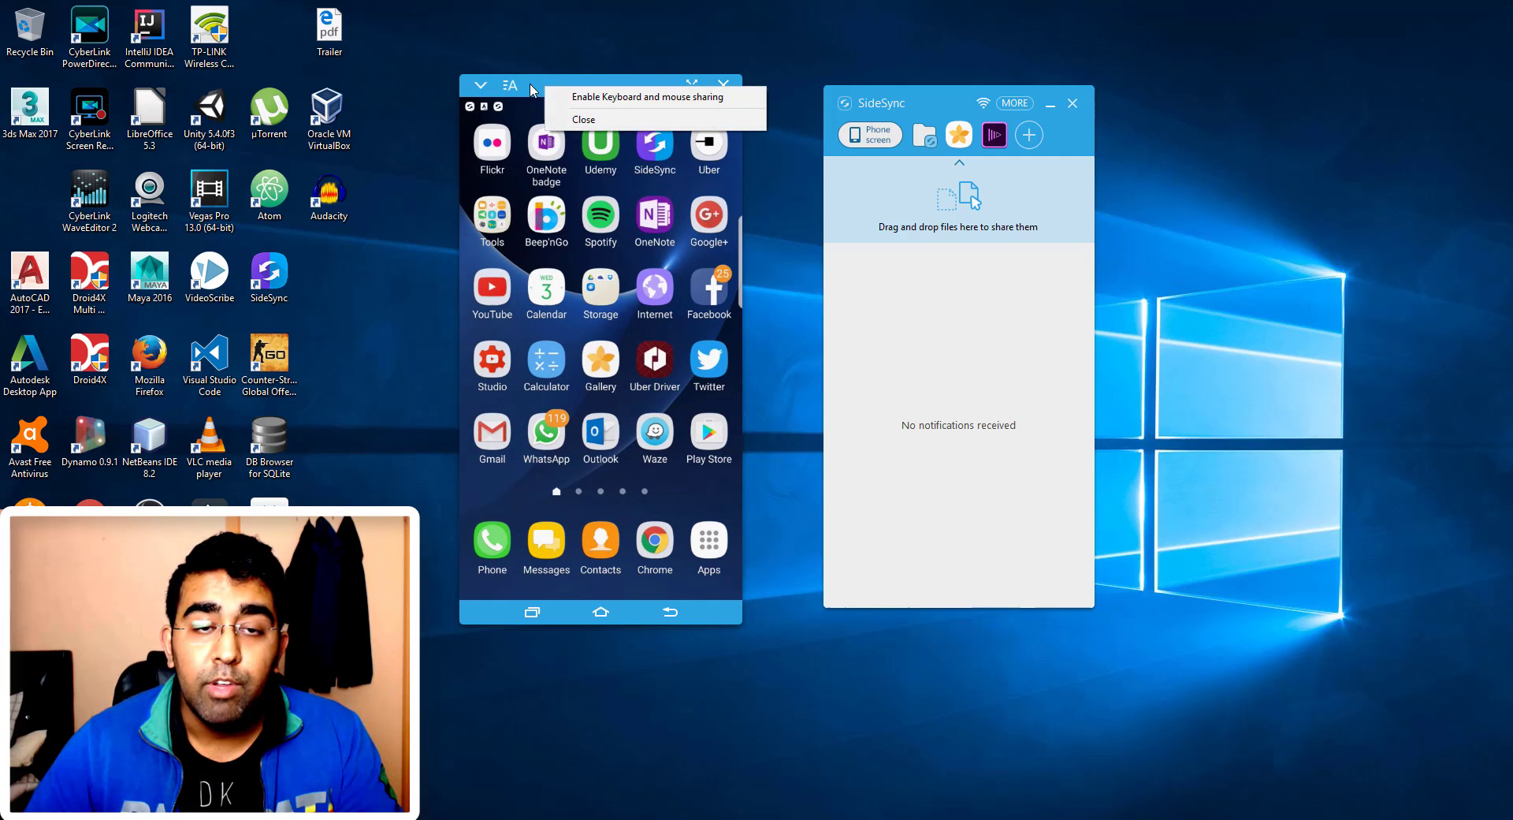
left_click(532, 89)
left_click_drag(562, 89, 586, 89)
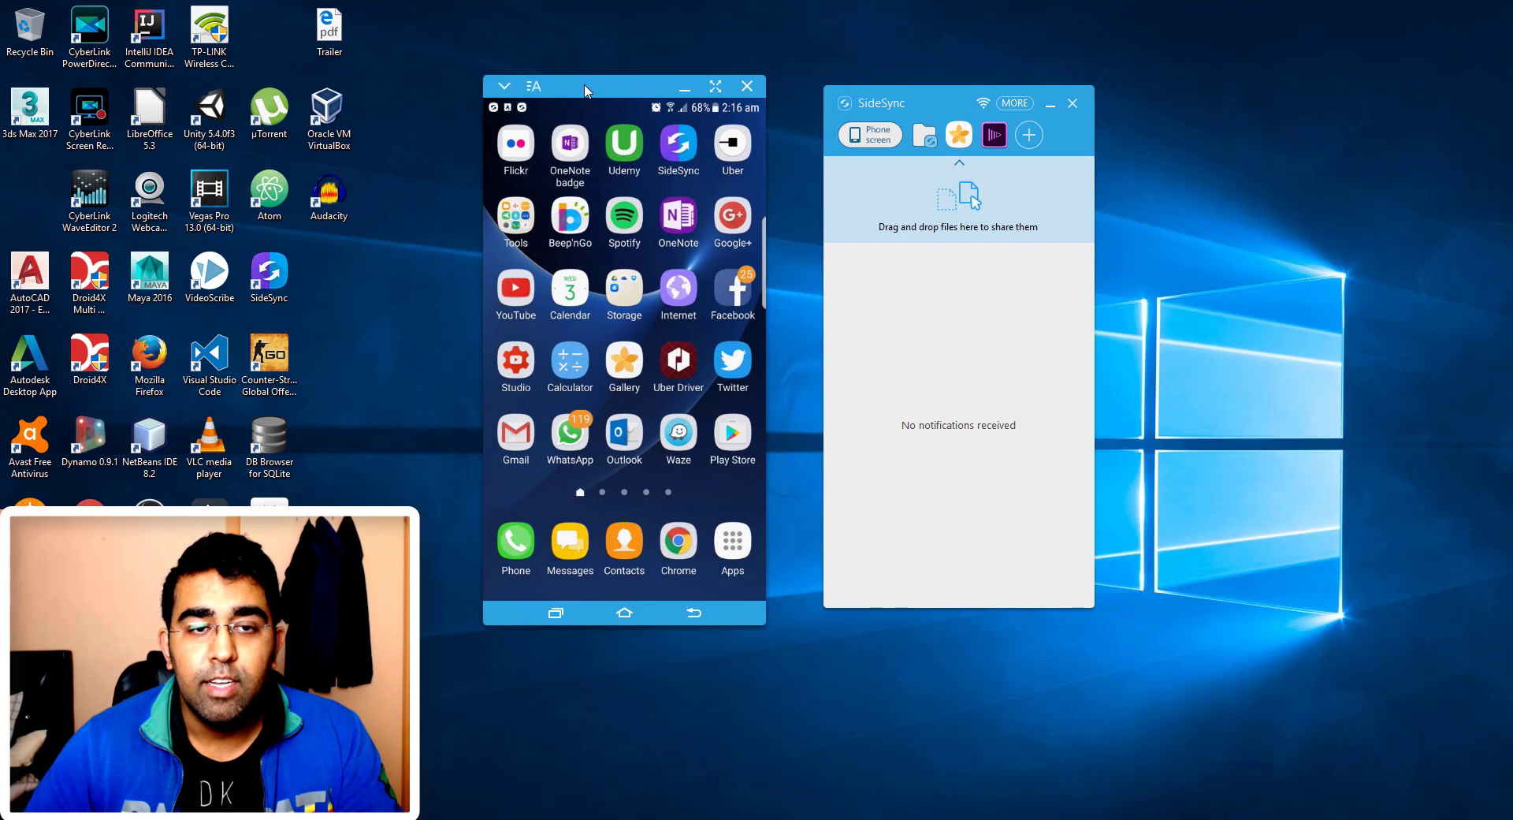